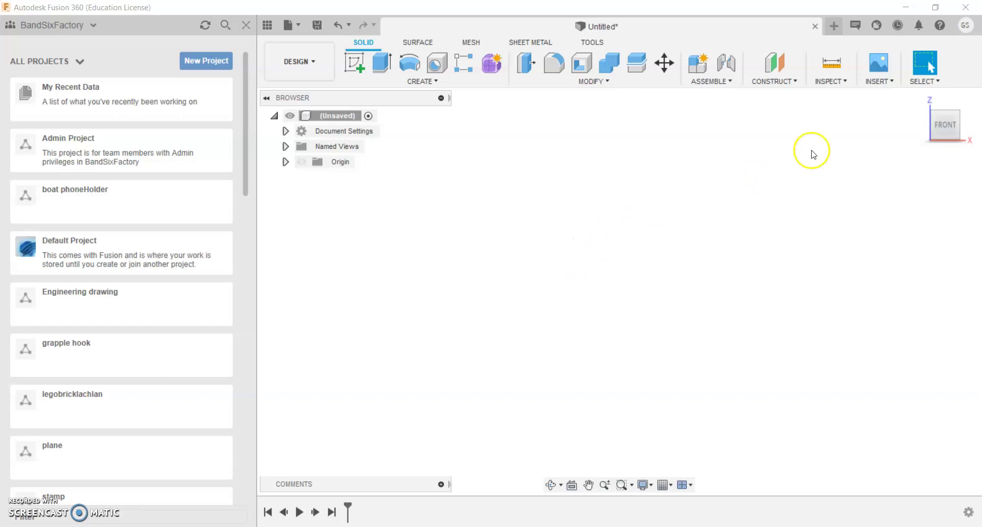
# Insert iso 1.JPG from the computer as a canvas on the XZ plane, flipped horizontally
pyautogui.click(888, 85)
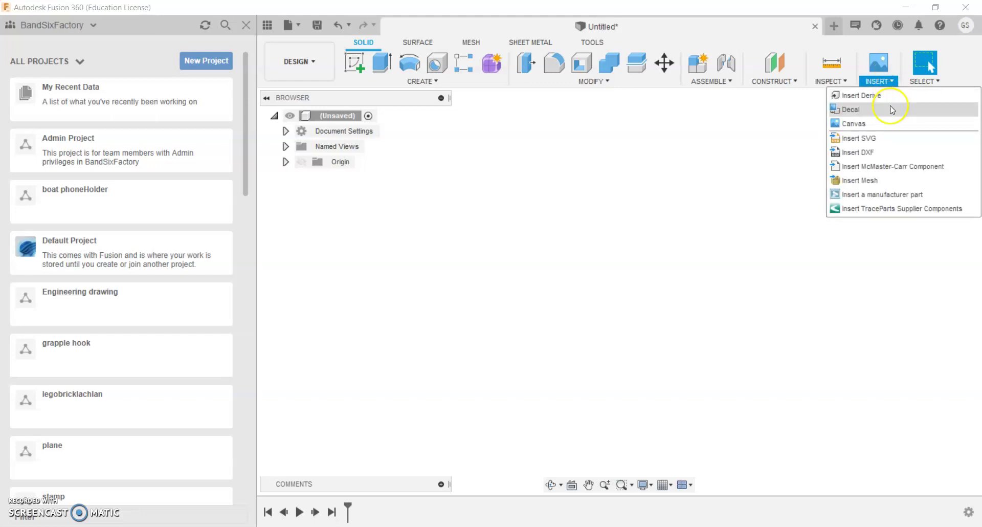
pyautogui.click(887, 128)
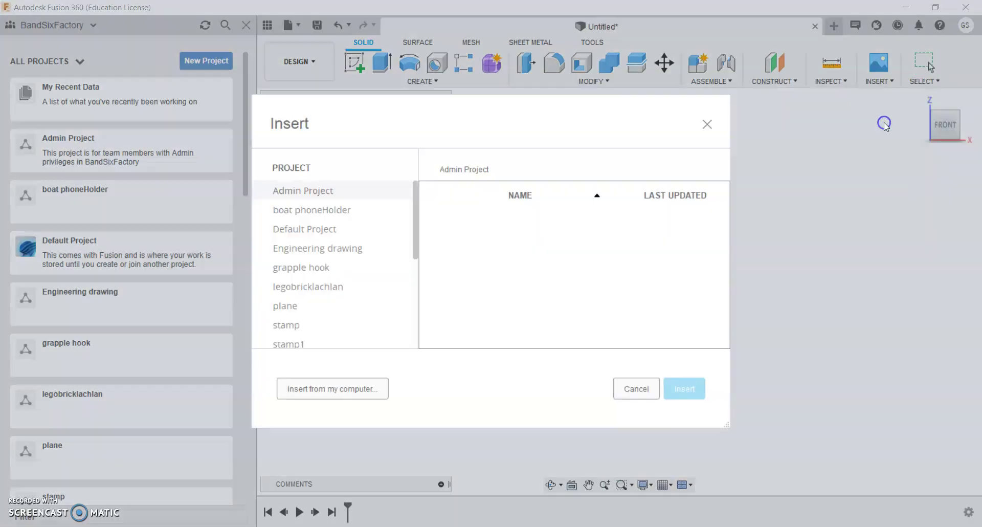
pyautogui.click(324, 390)
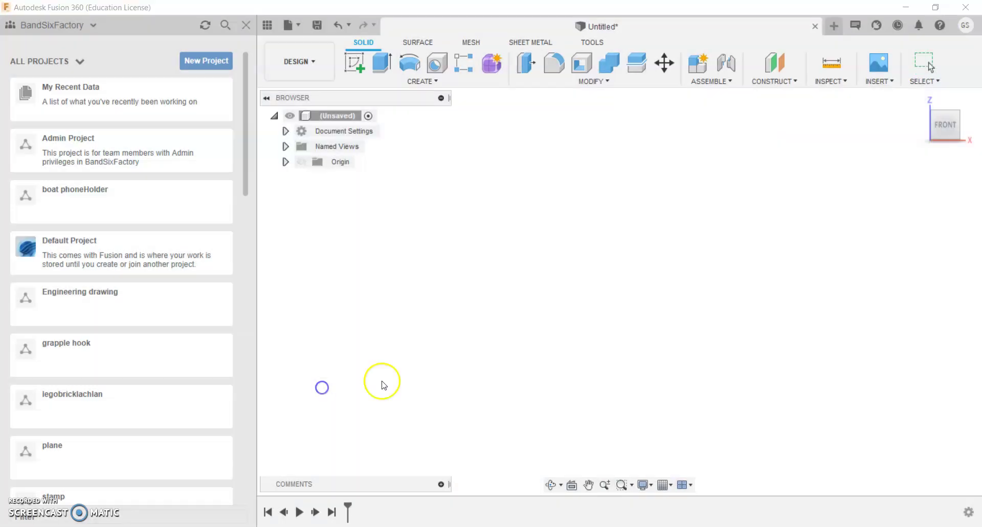
pyautogui.click(171, 132)
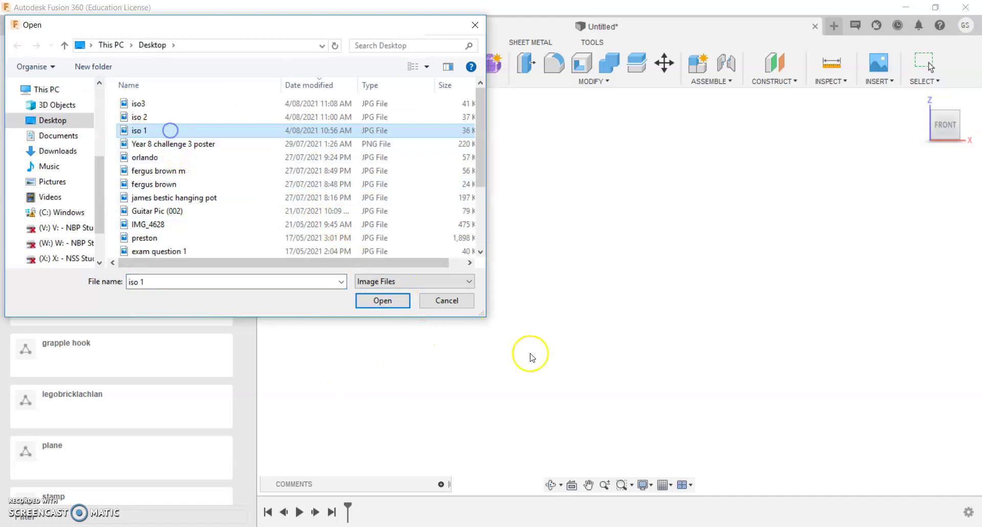
pyautogui.click(394, 301)
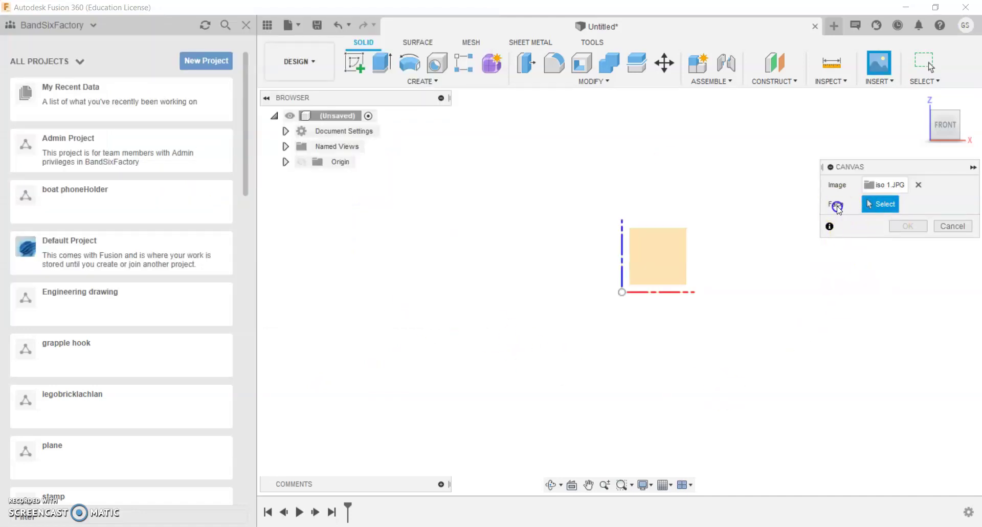
pyautogui.click(681, 262)
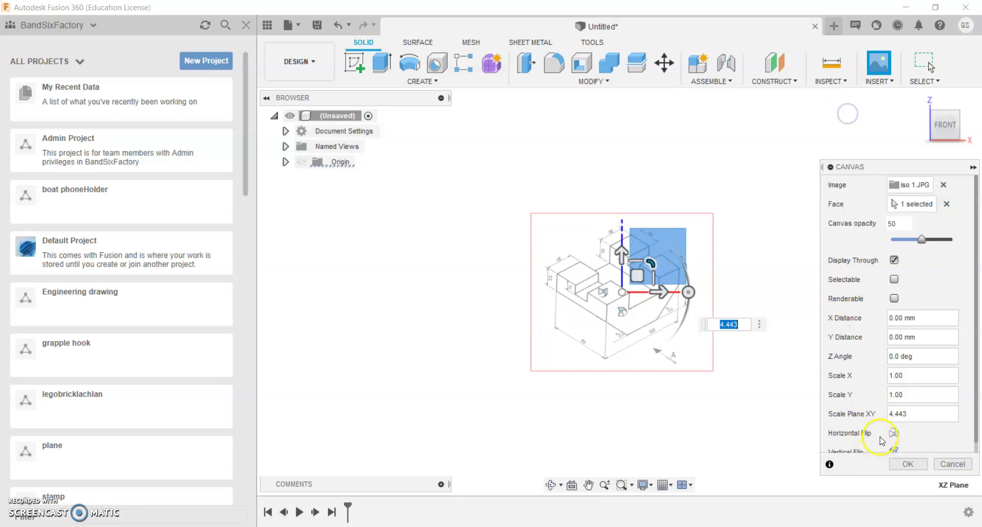
pyautogui.click(893, 434)
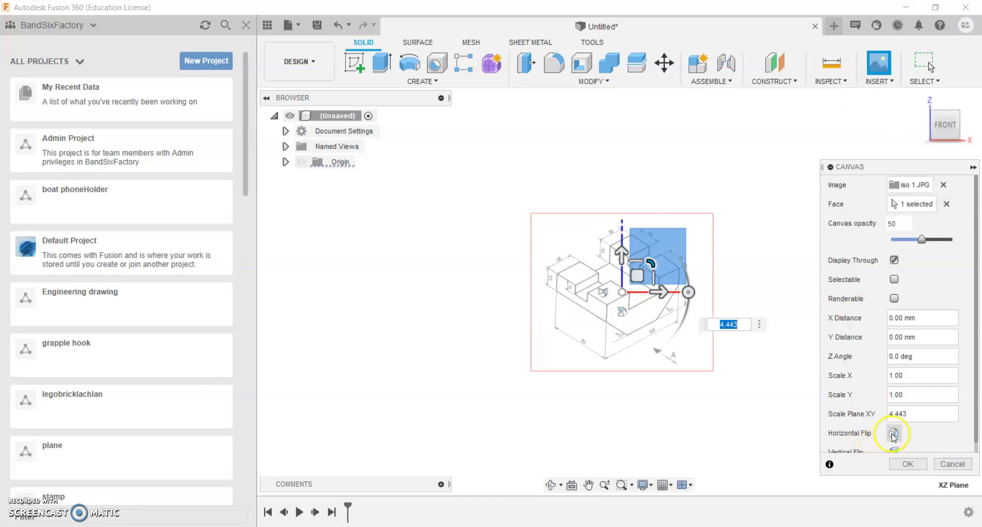
# Confirm the canvas, then edit iso 1 and drag it to X 51.873 mm, Y 83.816 mm
pyautogui.click(908, 464)
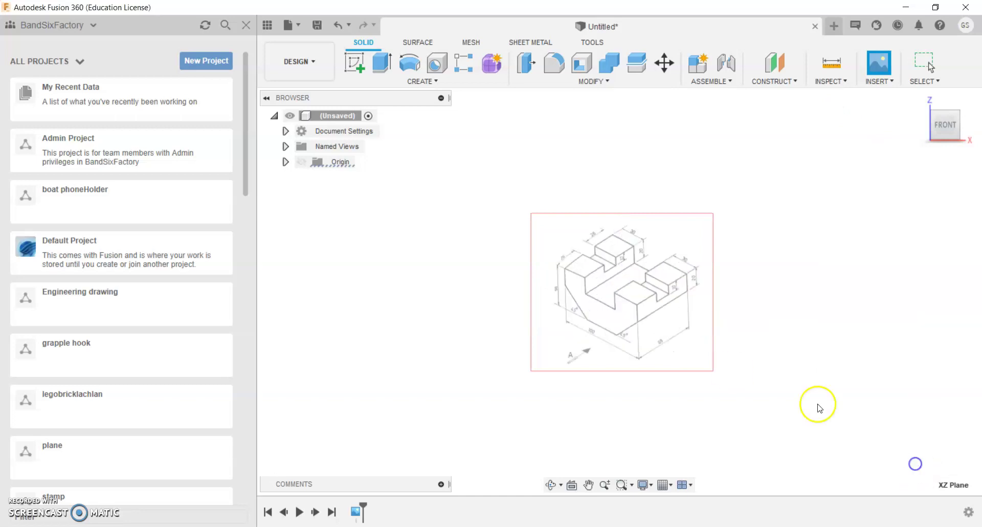
pyautogui.rightClick(644, 285)
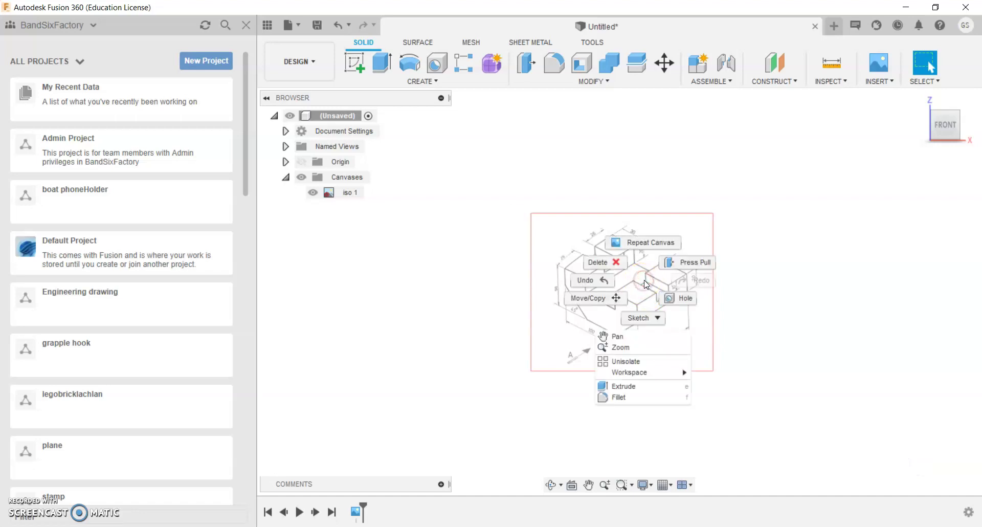
pyautogui.click(640, 158)
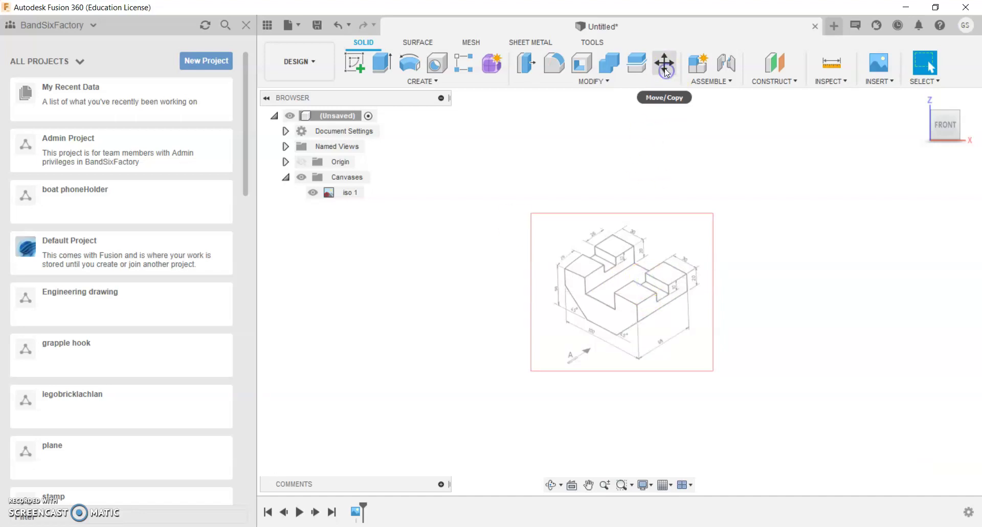
pyautogui.click(352, 194)
pyautogui.rightClick(354, 196)
pyautogui.click(366, 217)
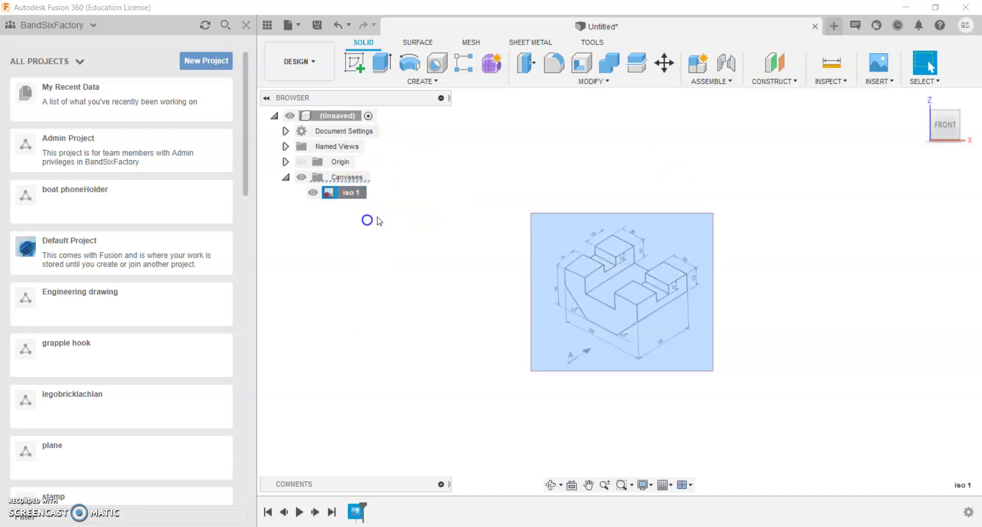
pyautogui.moveTo(639, 276); pyautogui.dragTo(834, 154)
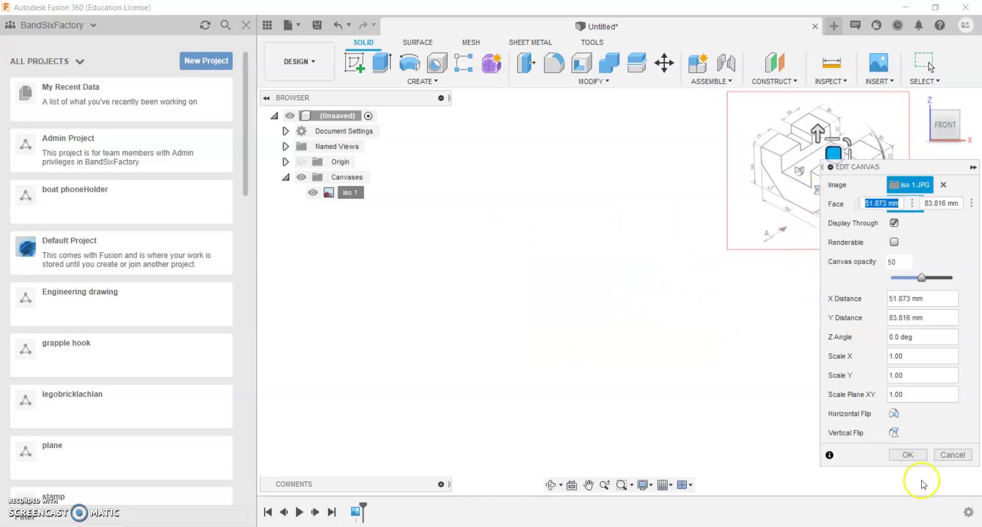
pyautogui.click(909, 456)
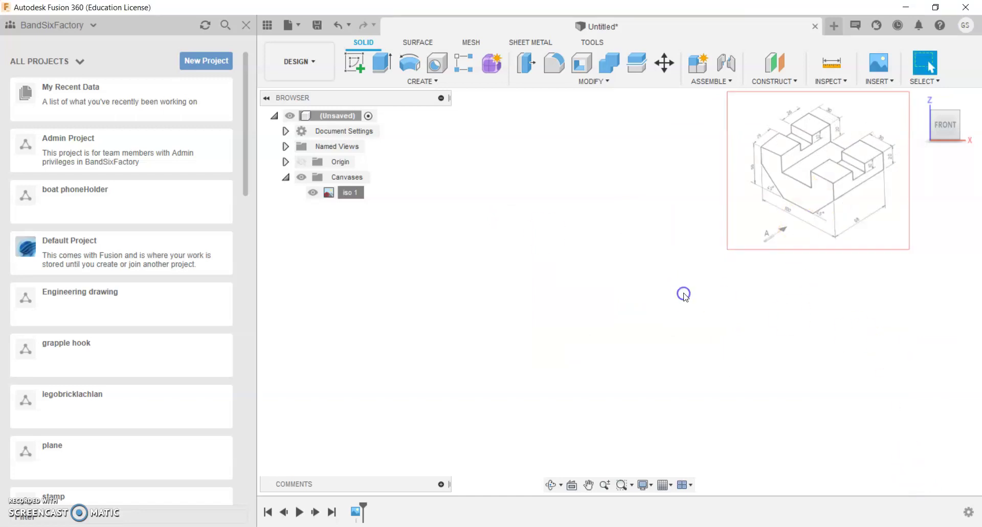
pyautogui.click(285, 177)
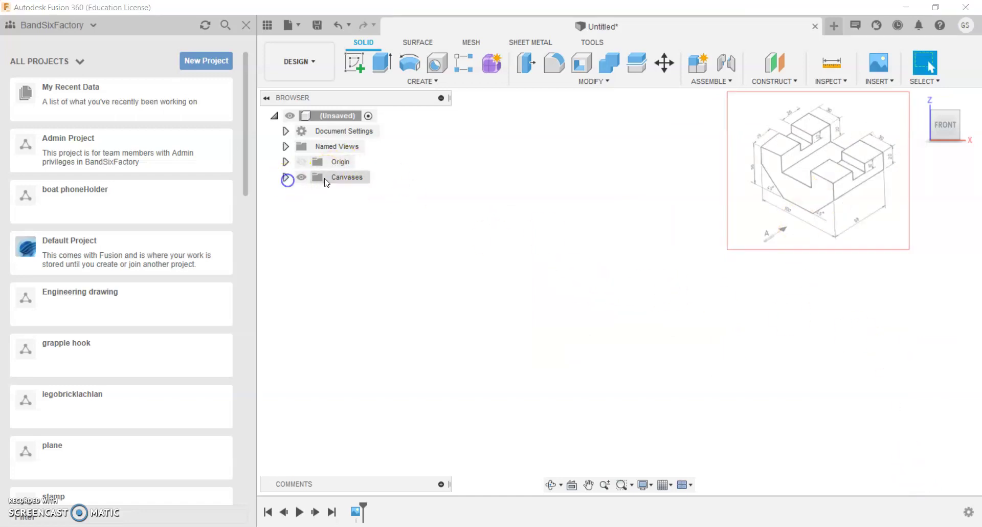
# Create Component1 under the root as a standard internal component and activate it
pyautogui.click(355, 119)
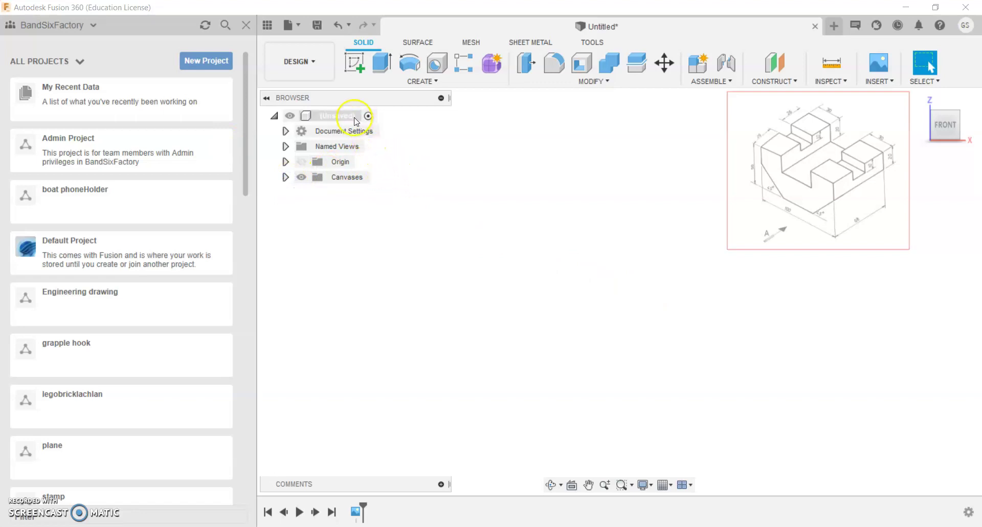
pyautogui.click(355, 117)
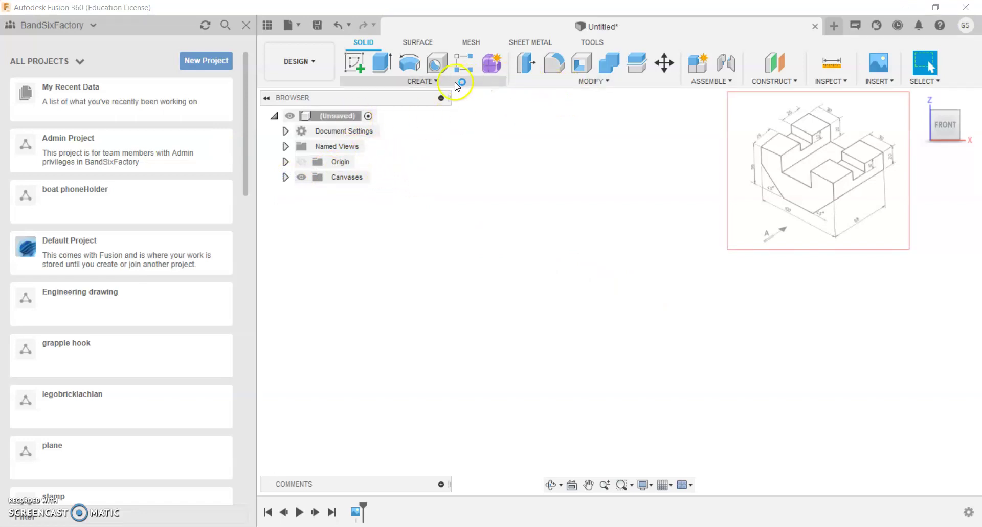
pyautogui.click(441, 82)
pyautogui.click(388, 95)
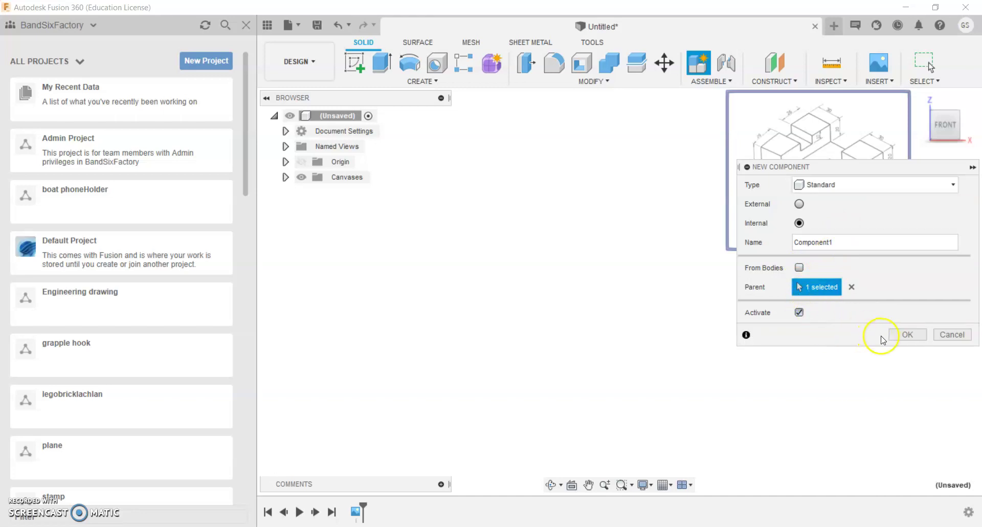
pyautogui.click(903, 335)
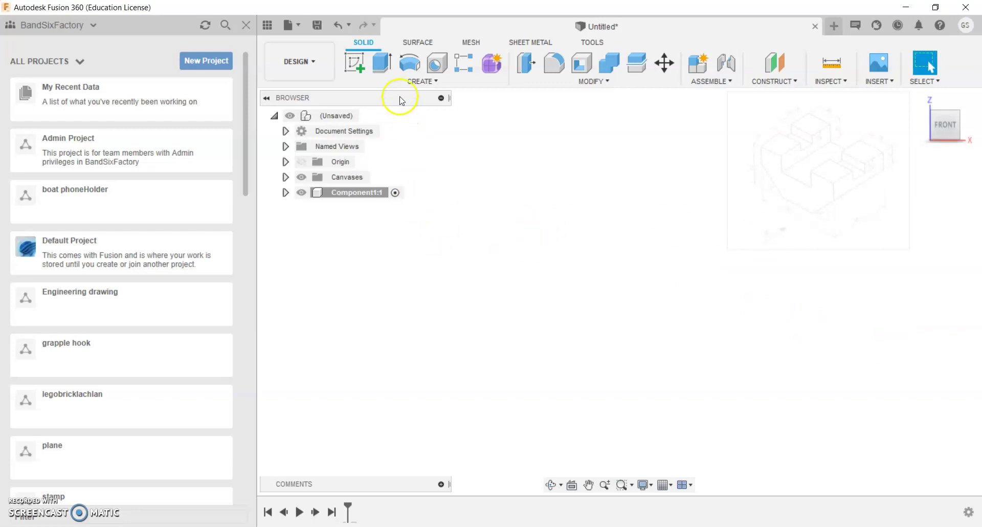
# Create a sketch on the front XZ origin plane and frame the sketch view
pyautogui.click(357, 63)
pyautogui.click(647, 252)
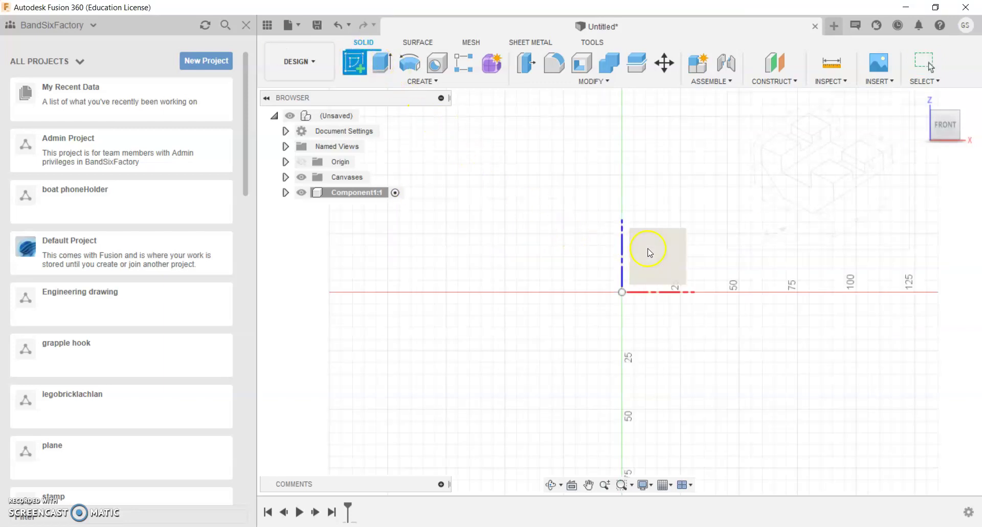
pyautogui.moveTo(702, 285)
pyautogui.mouseDown(button='middle')
pyautogui.moveTo(711, 287)
pyautogui.moveTo(597, 294)
pyautogui.mouseUp(button='middle')
pyautogui.scroll(-1, 673, 252)
pyautogui.scroll(4, 673, 252)
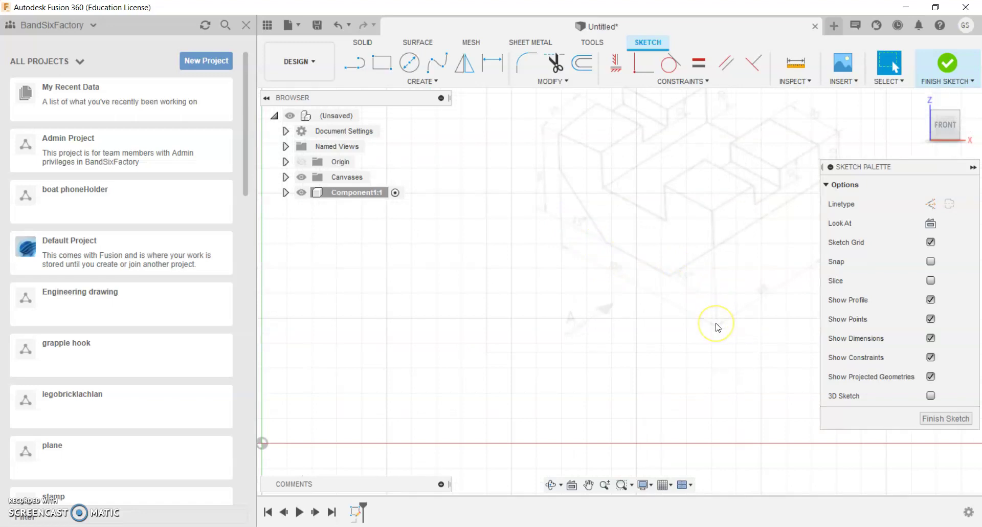
pyautogui.scroll(-2, 489, 281)
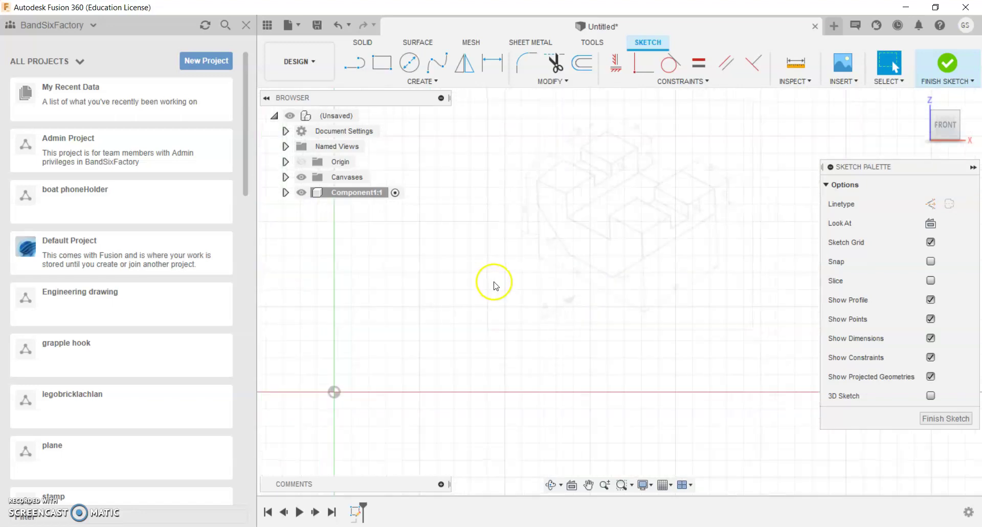
pyautogui.scroll(2, 645, 284)
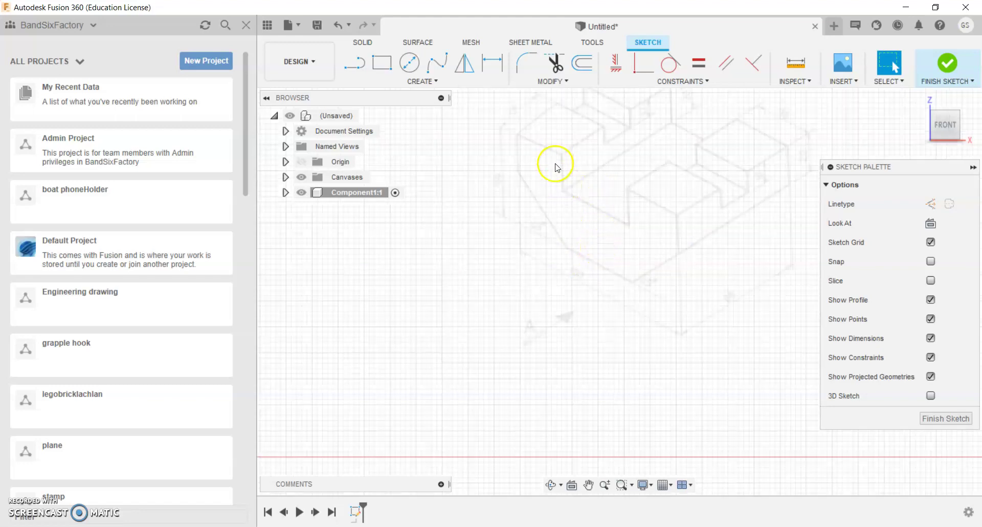
pyautogui.scroll(-1, 542, 287)
pyautogui.scroll(-4, 529, 294)
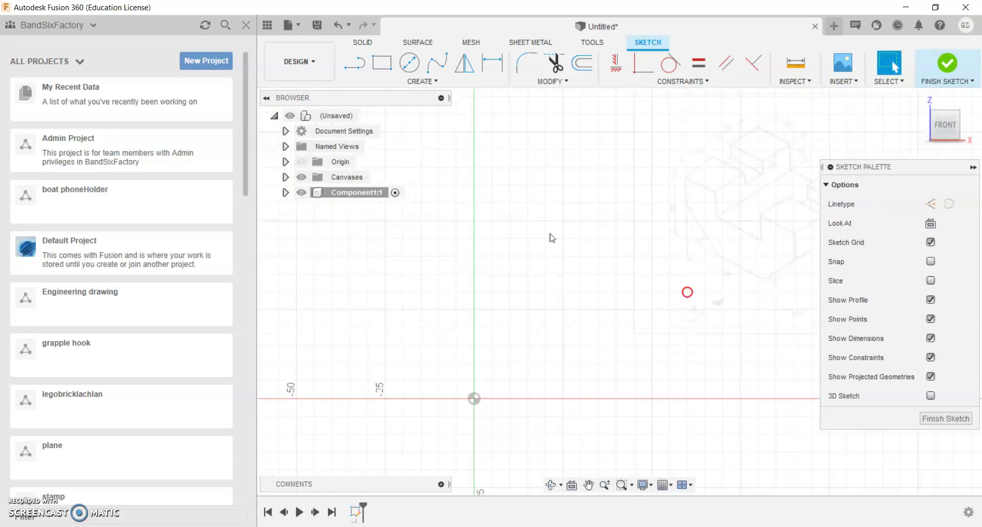
# Switch Line to construction mode and draw a 50 mm line from the sketch origin
pyautogui.click(354, 62)
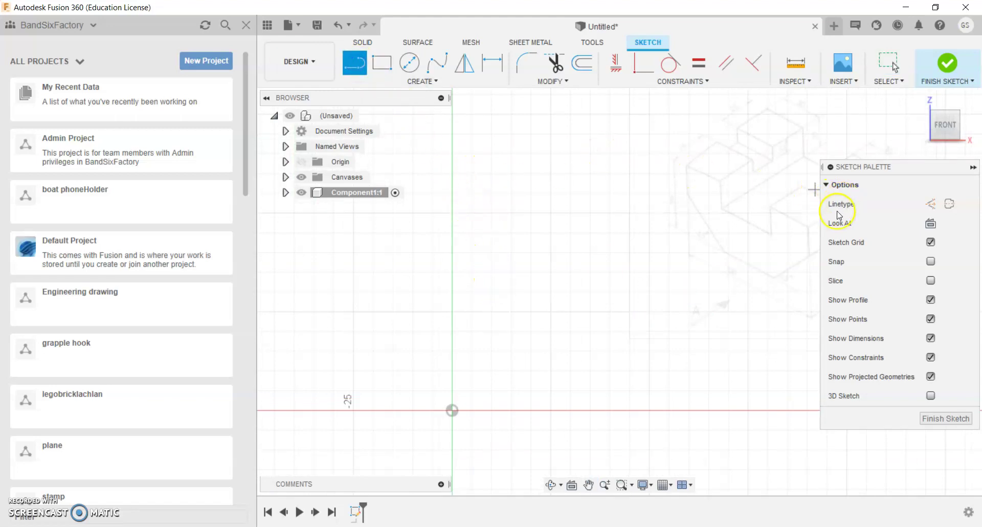
pyautogui.click(929, 207)
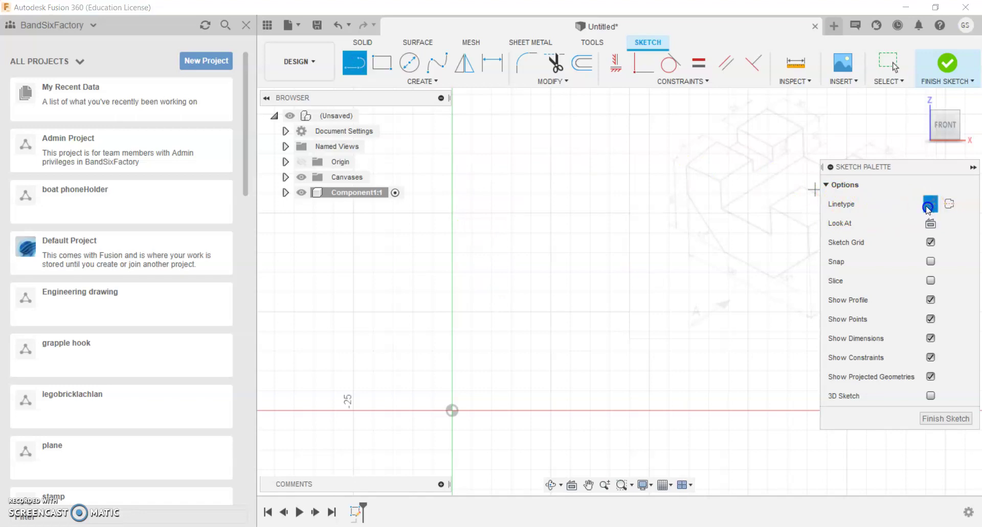
pyautogui.click(453, 408)
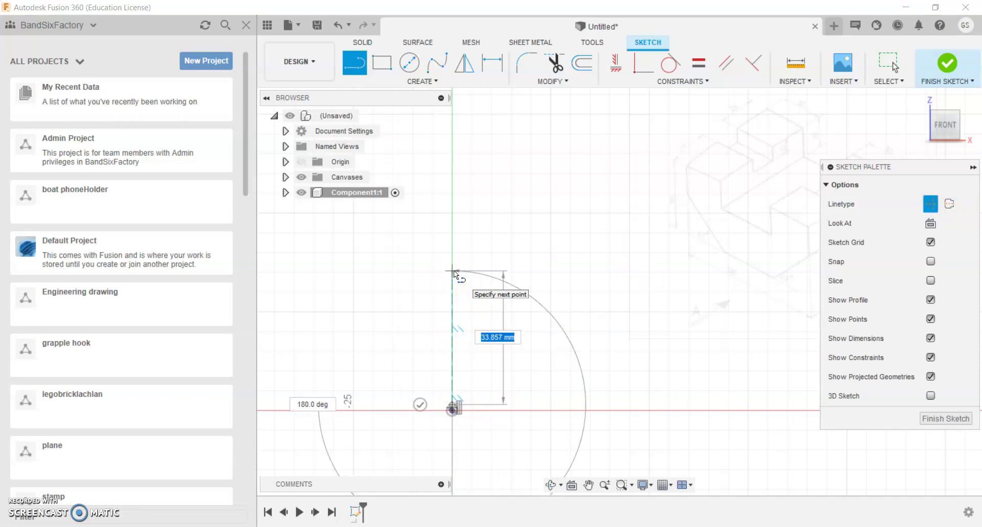
pyautogui.write('50')
pyautogui.press('Return')
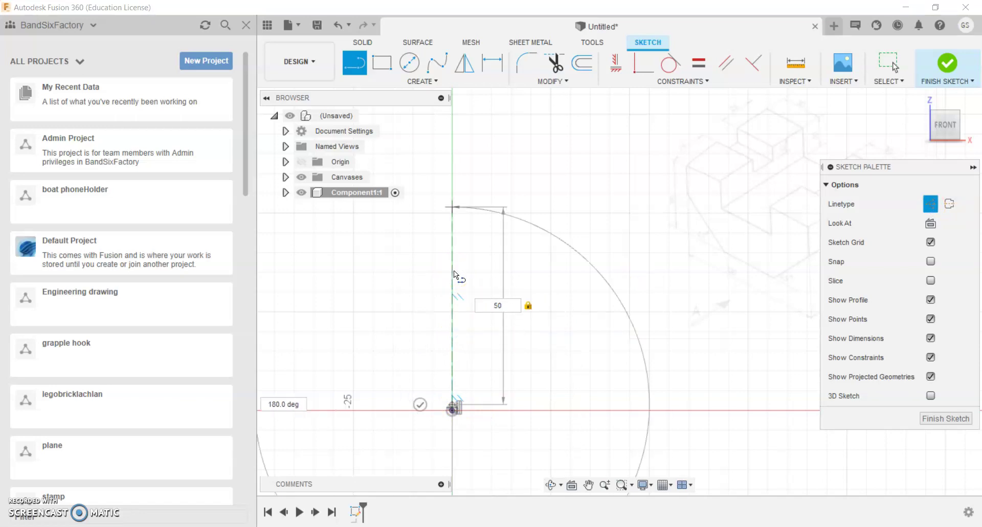
pyautogui.press('Escape')
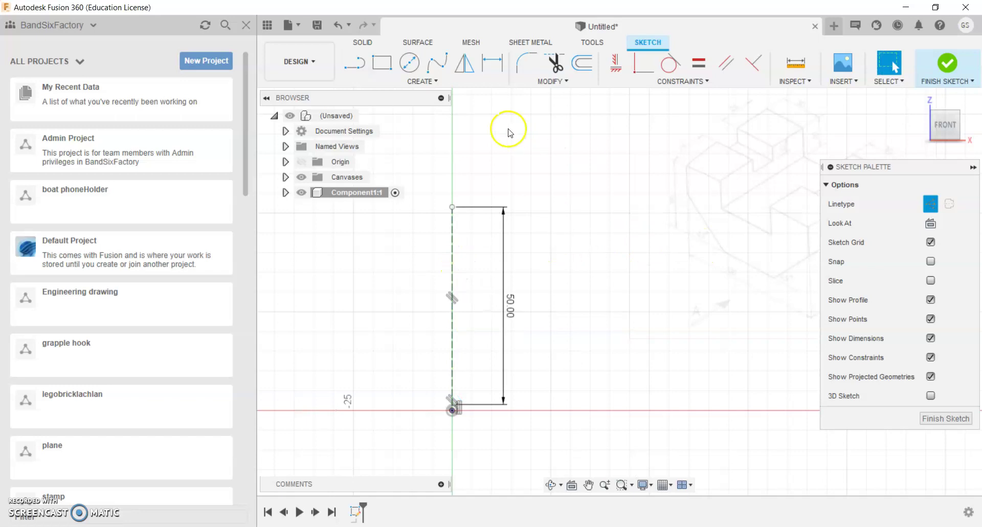
# Draw the 100 mm construction top line from the 50 mm edge's top end
pyautogui.press('l')
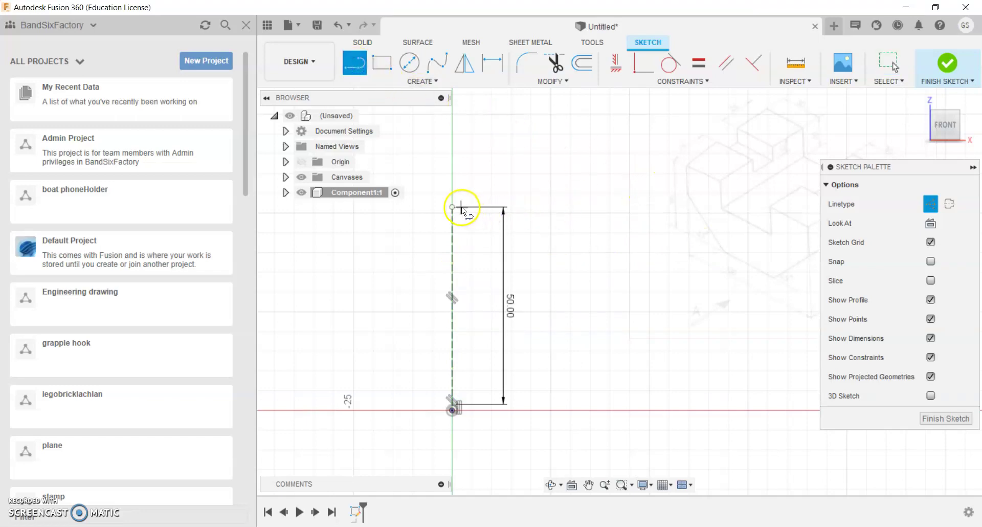
pyautogui.click(453, 207)
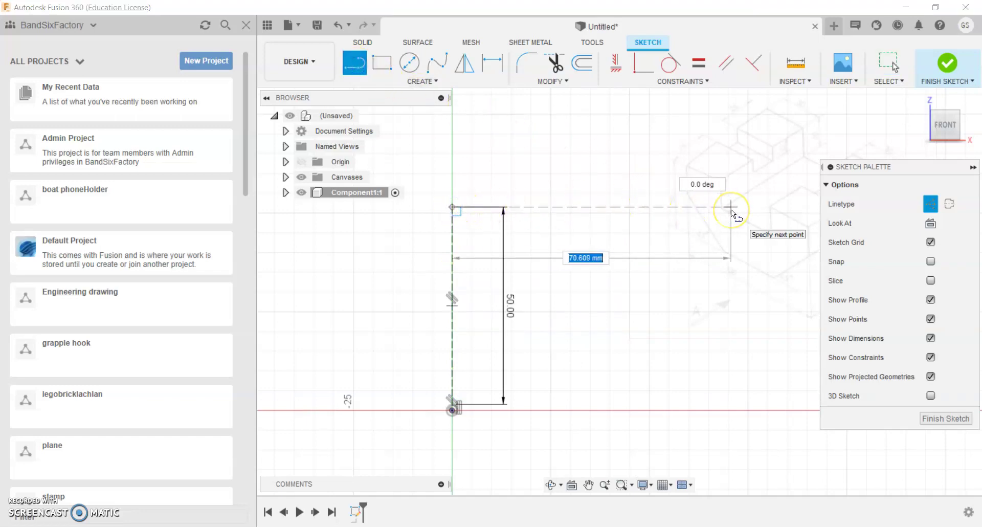
pyautogui.write('100')
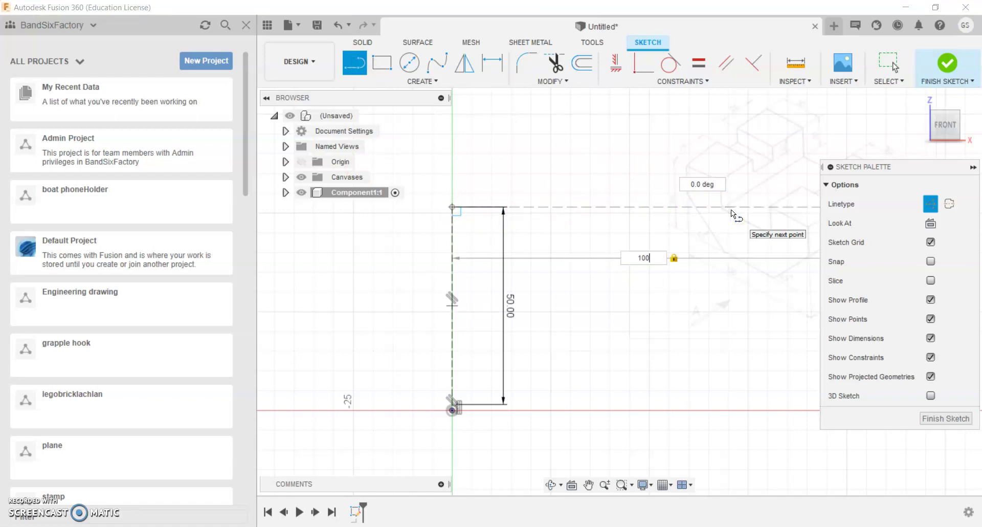
pyautogui.press('Return')
pyautogui.press('Escape')
pyautogui.click(731, 211)
pyautogui.scroll(-2, 731, 211)
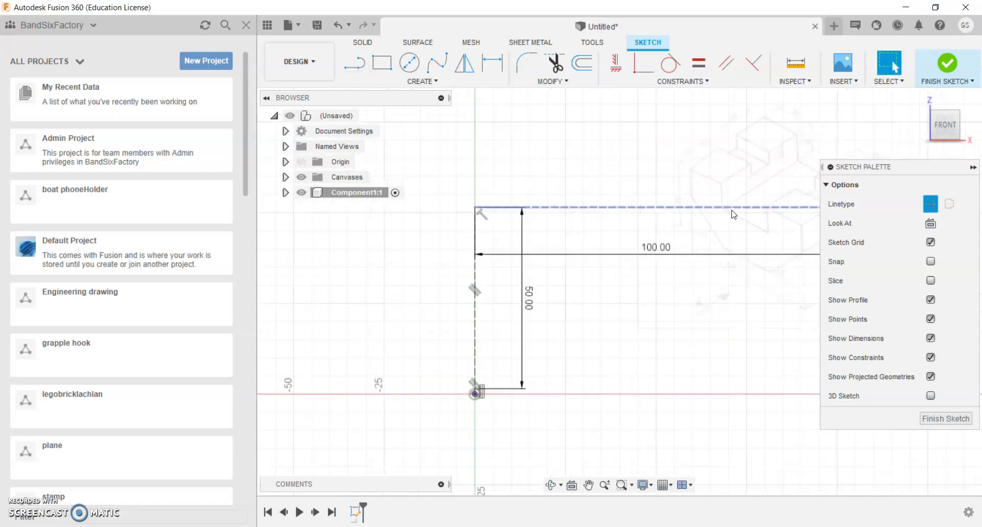
pyautogui.click(658, 228)
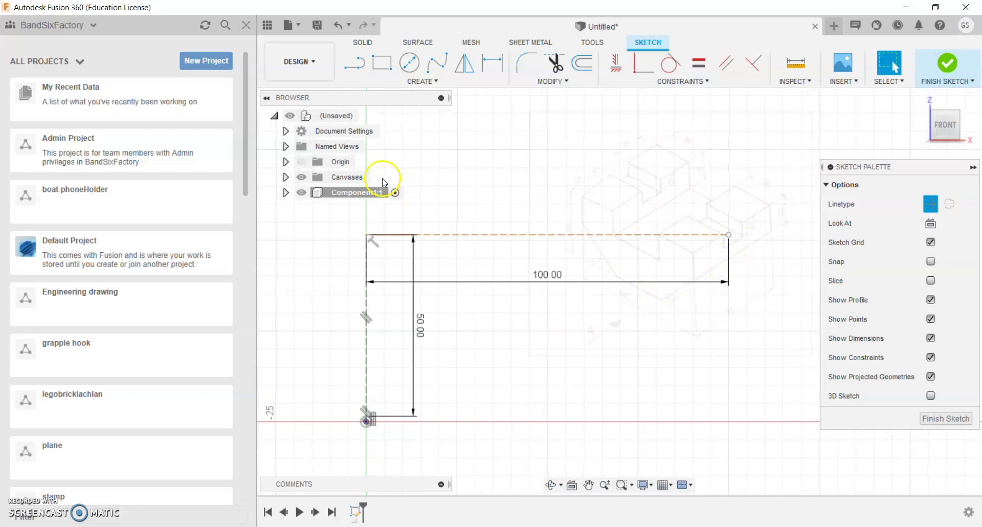
# Draw the right side and bottom edge, closing the rectangle at the origin
pyautogui.click(351, 72)
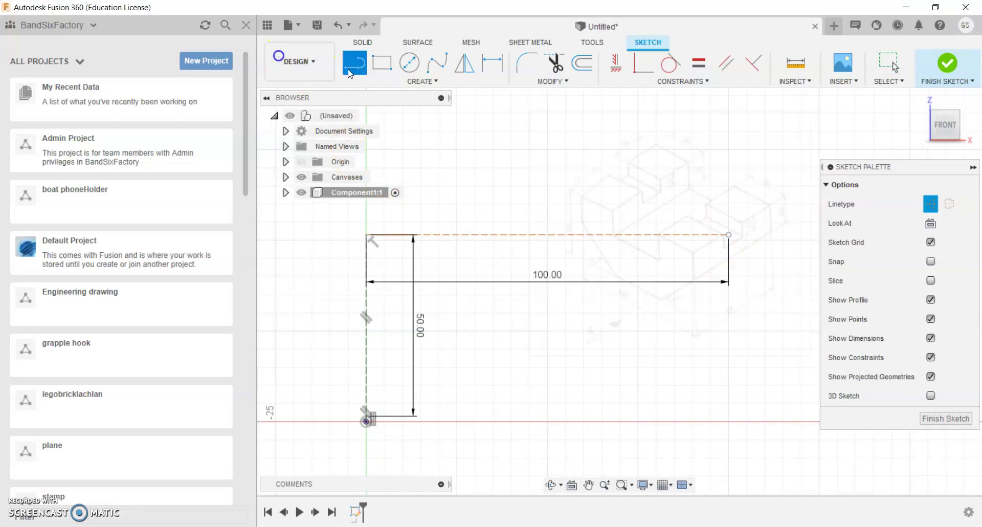
pyautogui.click(729, 235)
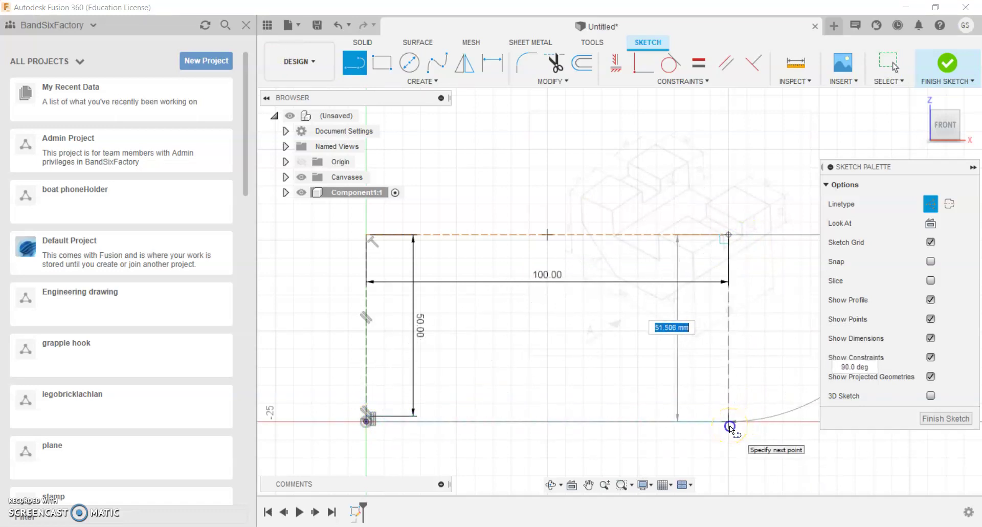
pyautogui.click(730, 424)
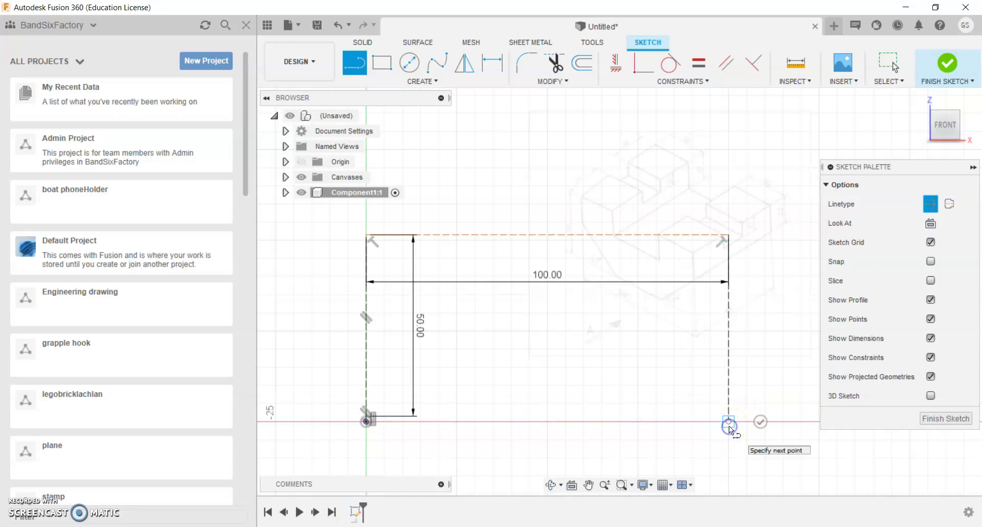
pyautogui.click(365, 422)
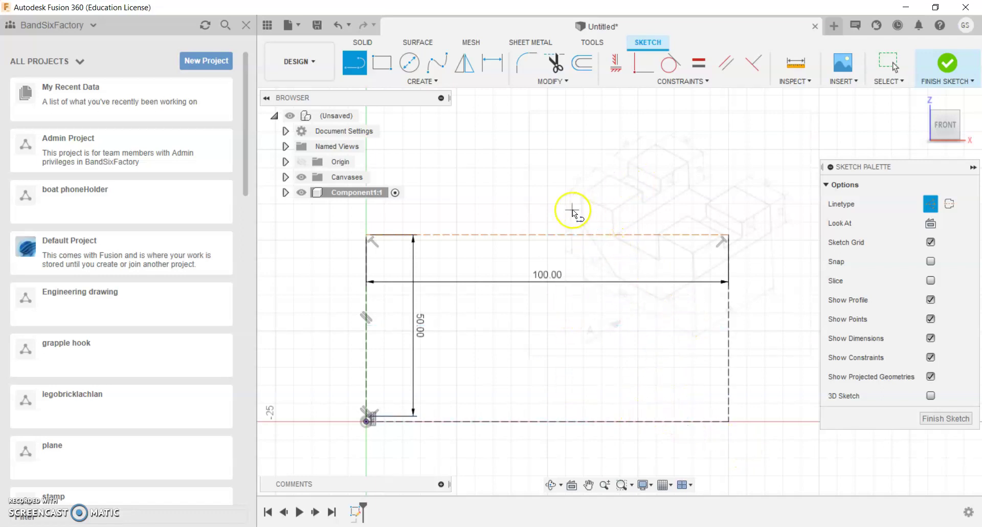
pyautogui.scroll(2, 580, 216)
pyautogui.scroll(3, 589, 225)
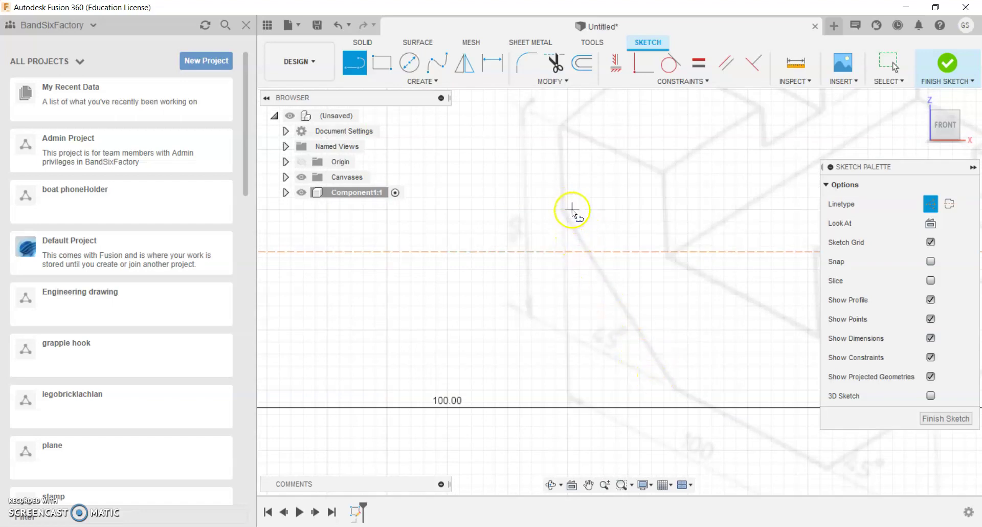
pyautogui.moveTo(597, 152)
pyautogui.mouseDown(button='middle')
pyautogui.moveTo(448, 226)
pyautogui.moveTo(502, 206)
pyautogui.moveTo(520, 169)
pyautogui.moveTo(688, 276)
pyautogui.mouseUp(button='middle')
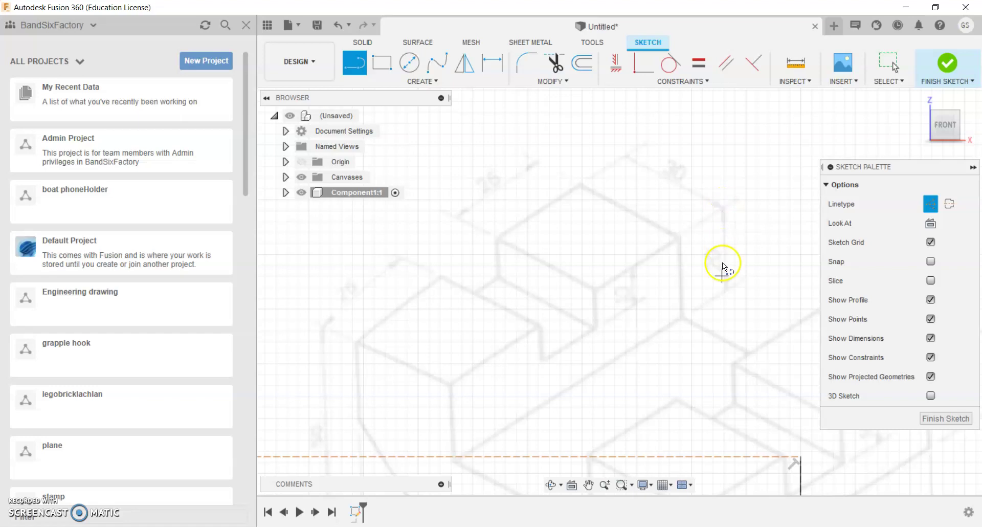
pyautogui.scroll(-3, 708, 317)
pyautogui.moveTo(700, 334); pyautogui.dragTo(756, 253, button='middle')
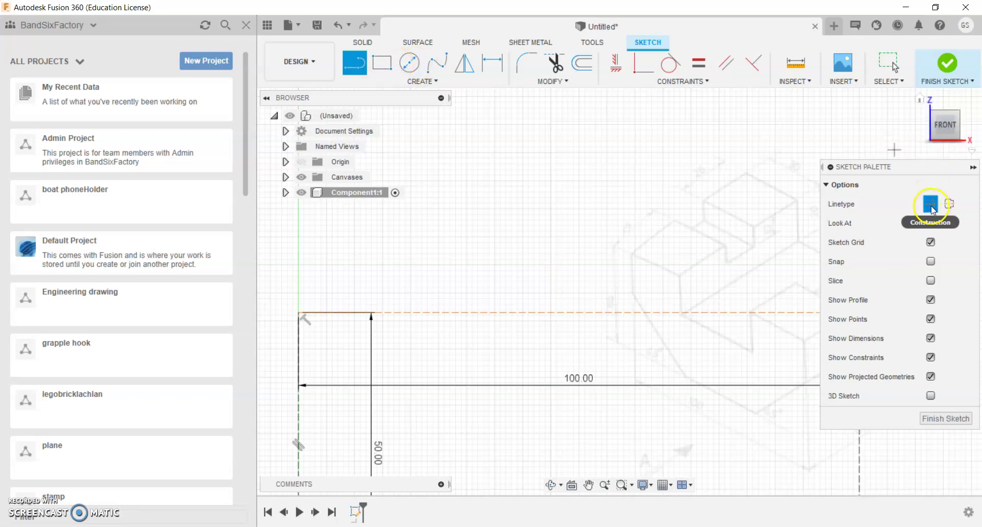
# Switch to solid lines and draw a 30 mm line along the top from the top-left corner
pyautogui.click(931, 204)
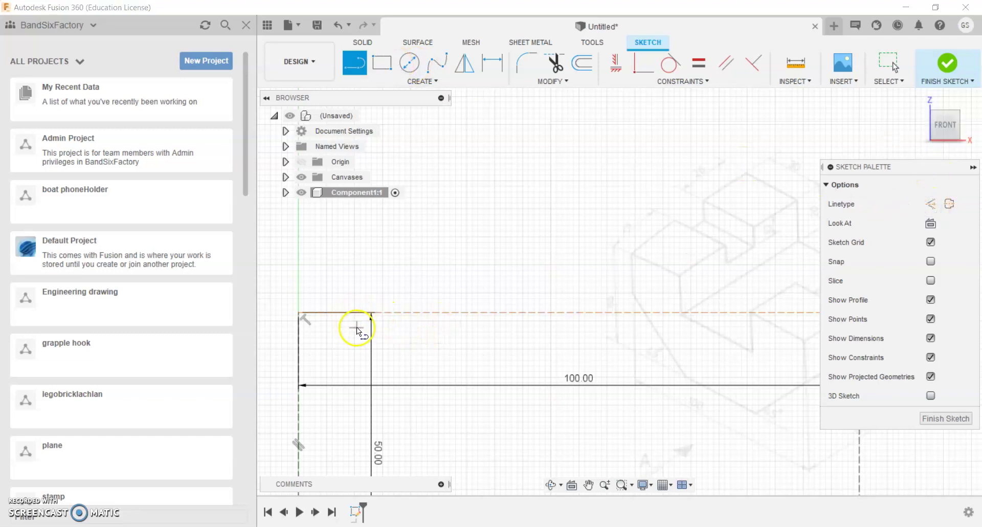
pyautogui.moveTo(358, 329); pyautogui.dragTo(460, 263, button='middle')
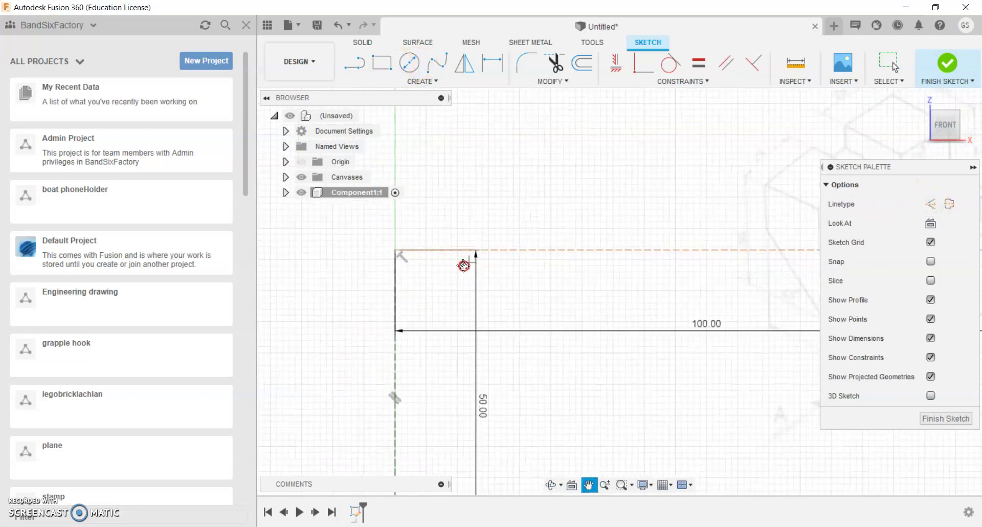
pyautogui.click(395, 249)
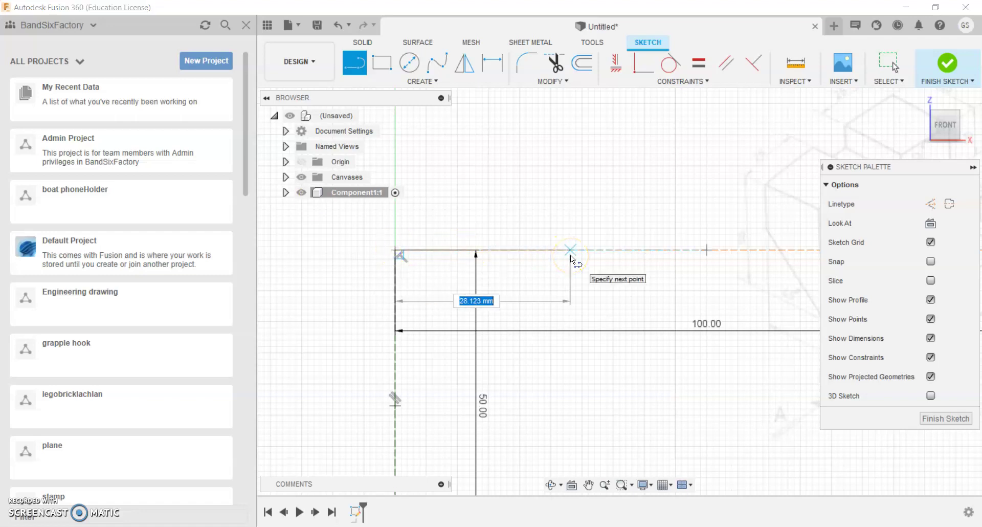
pyautogui.write('30')
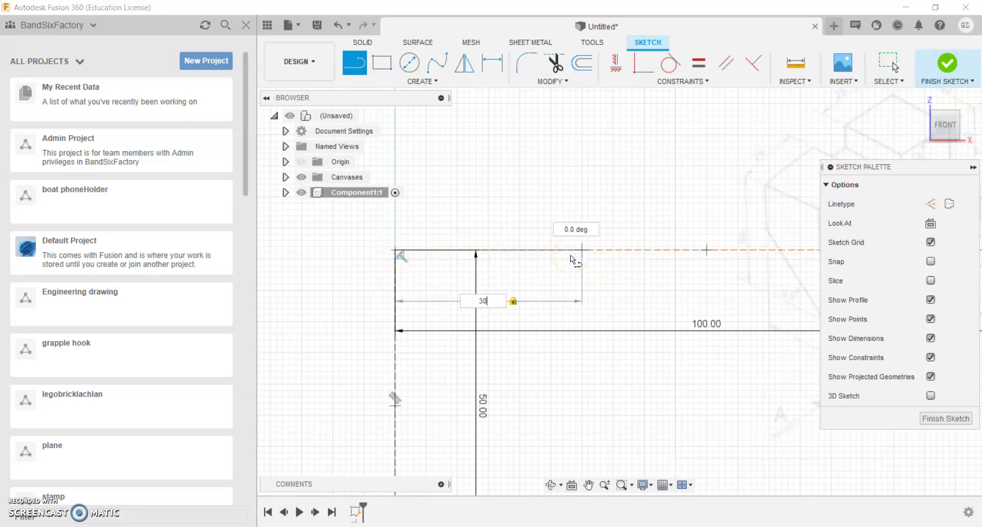
pyautogui.press('Return')
pyautogui.press('Escape')
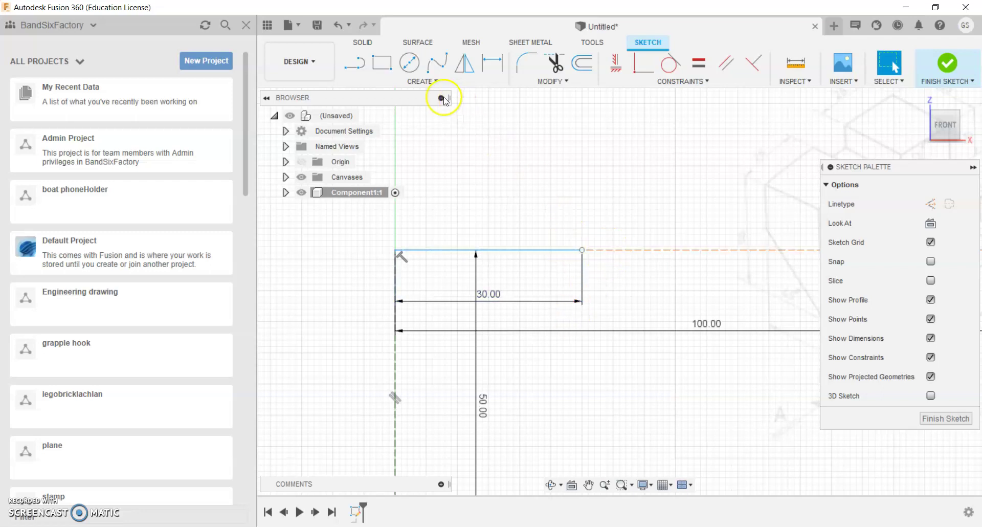
# Draw a 20 mm vertical line down from the 30 mm line's end
pyautogui.click(355, 62)
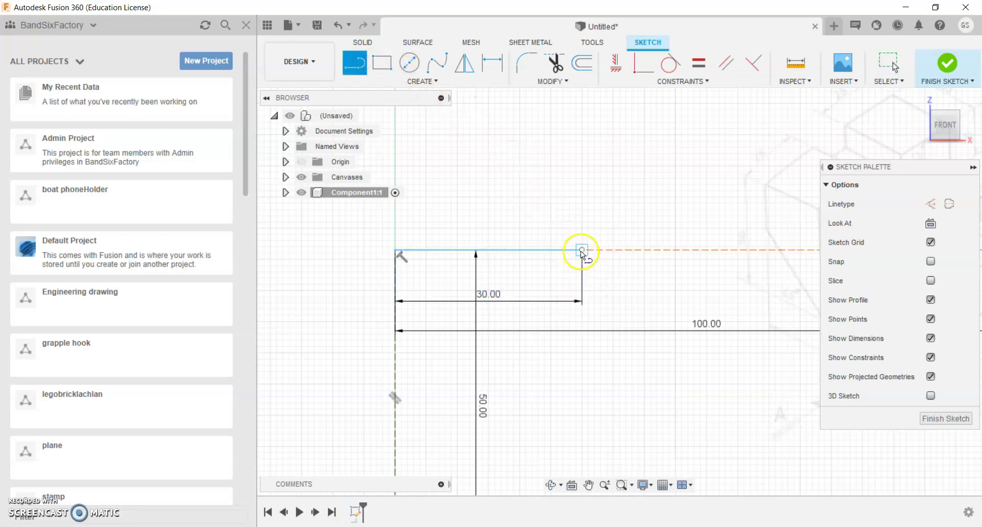
pyautogui.moveTo(581, 251); pyautogui.dragTo(591, 373)
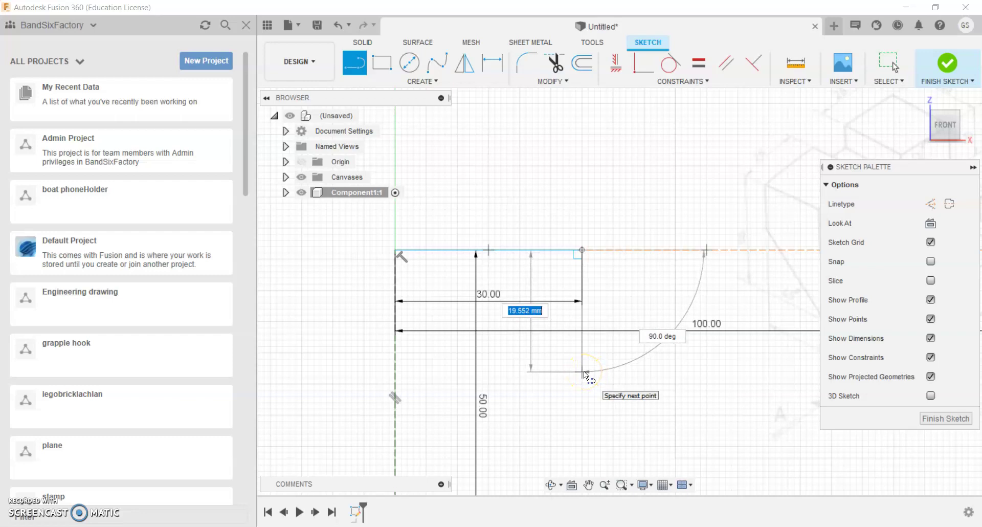
pyautogui.write('20')
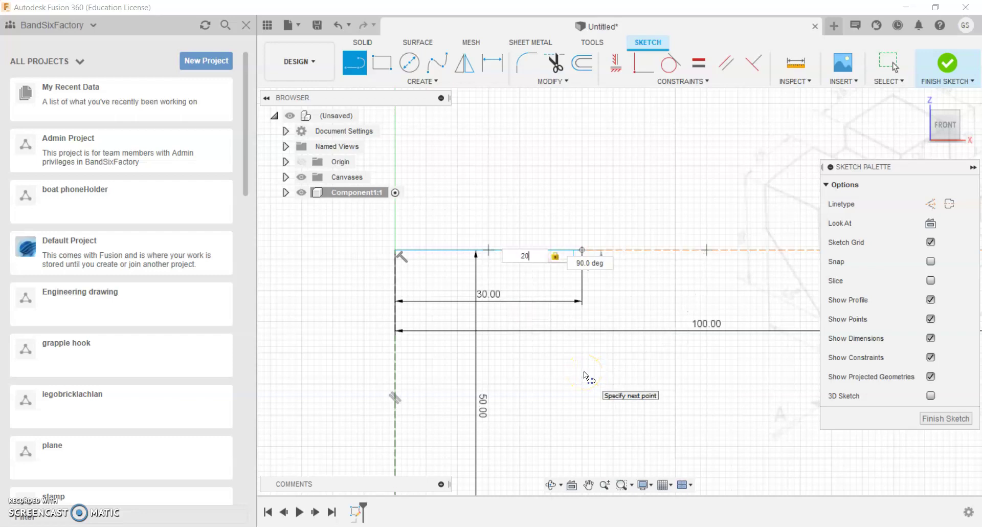
pyautogui.press('Tab')
pyautogui.press('Return')
pyautogui.press('Escape')
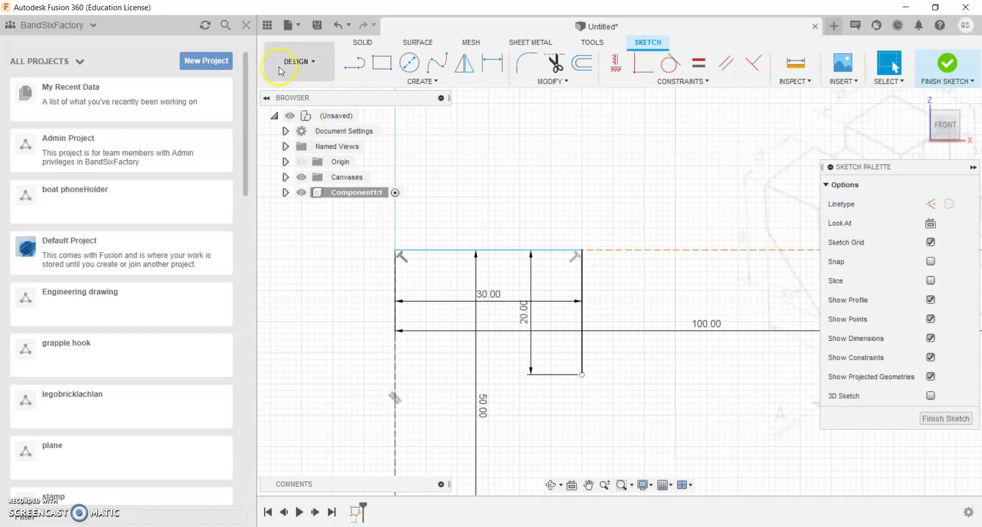
pyautogui.click(354, 62)
pyautogui.moveTo(642, 209); pyautogui.dragTo(399, 291, button='middle')
# Draw a 30 mm line leftward along the top from the top-right corner
pyautogui.moveTo(755, 259); pyautogui.dragTo(650, 236, button='middle')
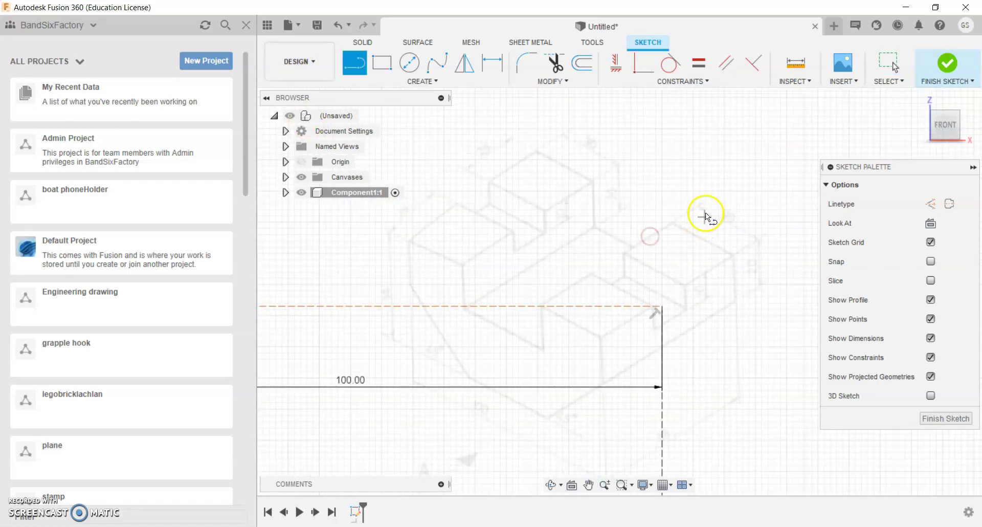
pyautogui.scroll(4, 707, 217)
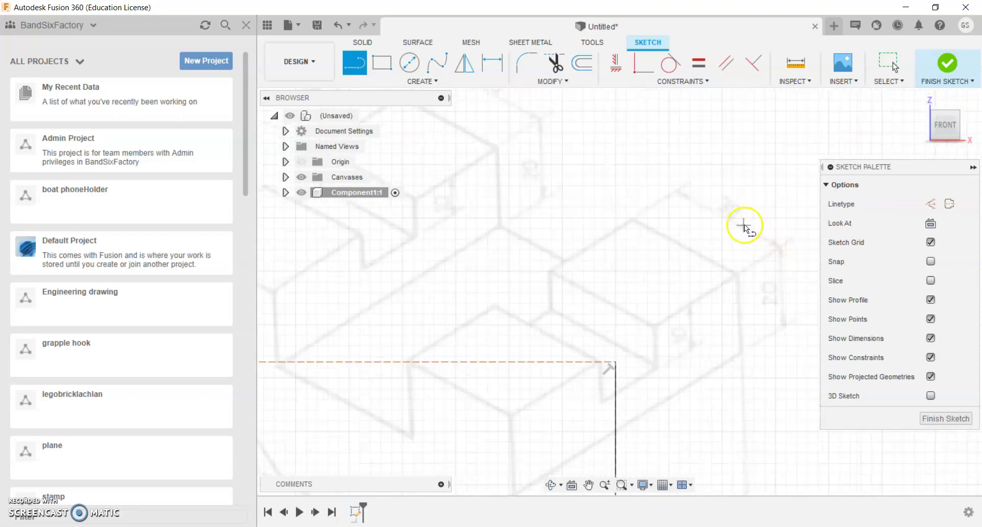
pyautogui.scroll(-5, 696, 261)
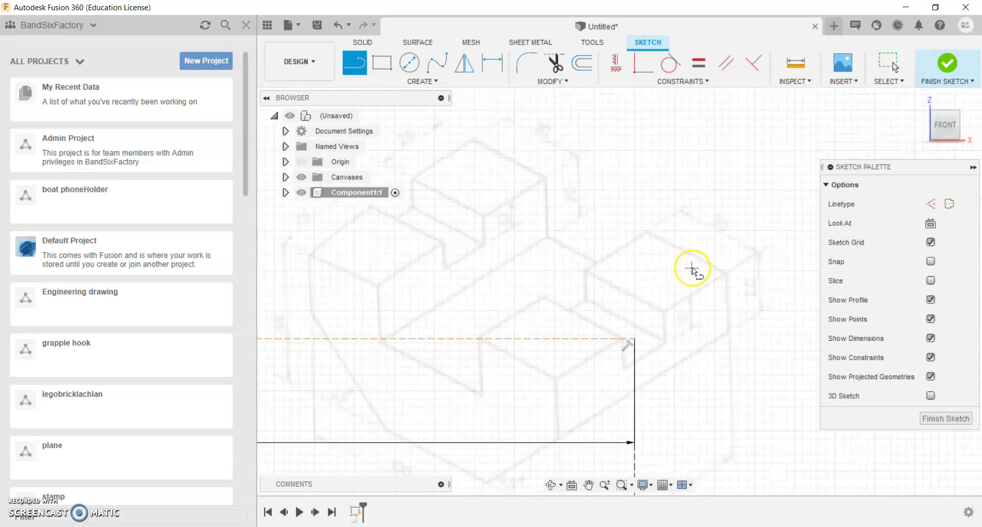
pyautogui.click(640, 338)
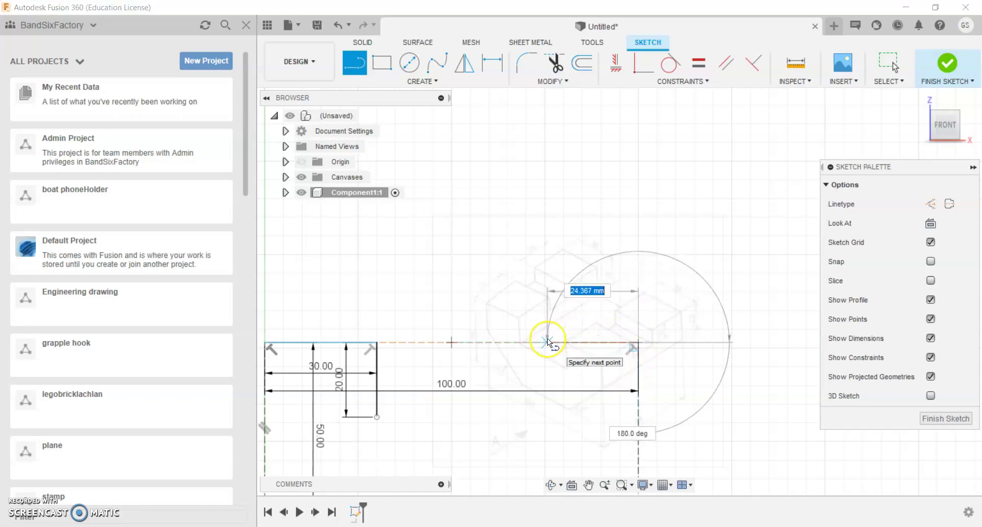
pyautogui.write('30')
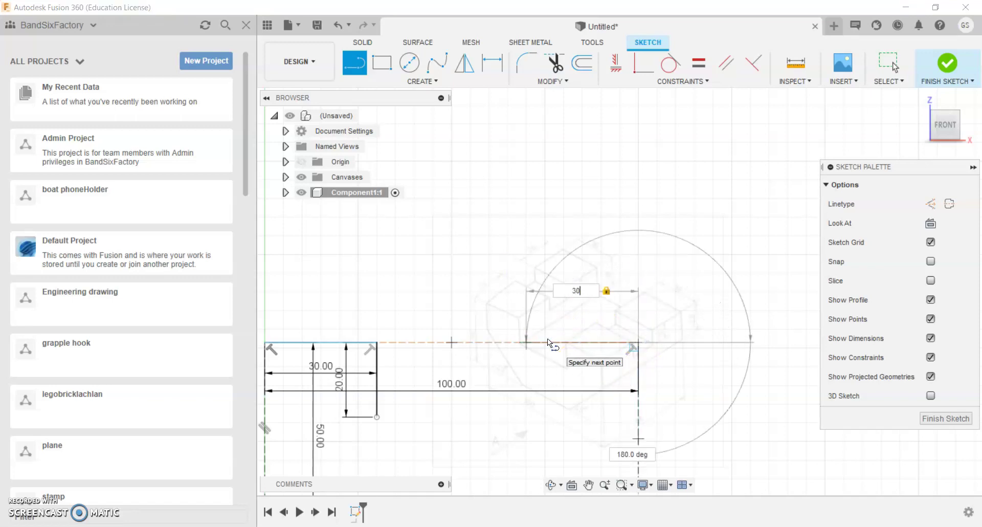
pyautogui.press('Return')
pyautogui.press('Escape')
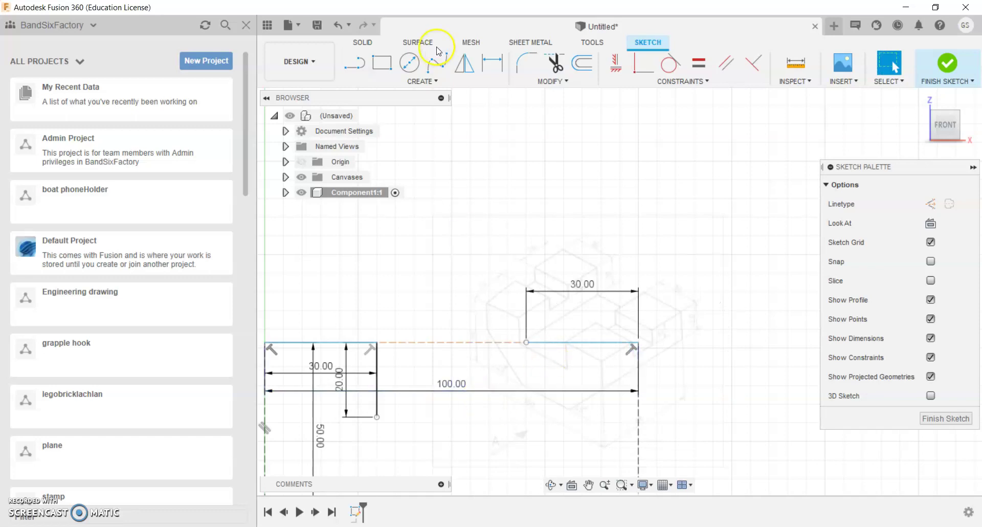
# Drop a 20 mm vertical line from its end and close the notch with a bottom line
pyautogui.click(355, 62)
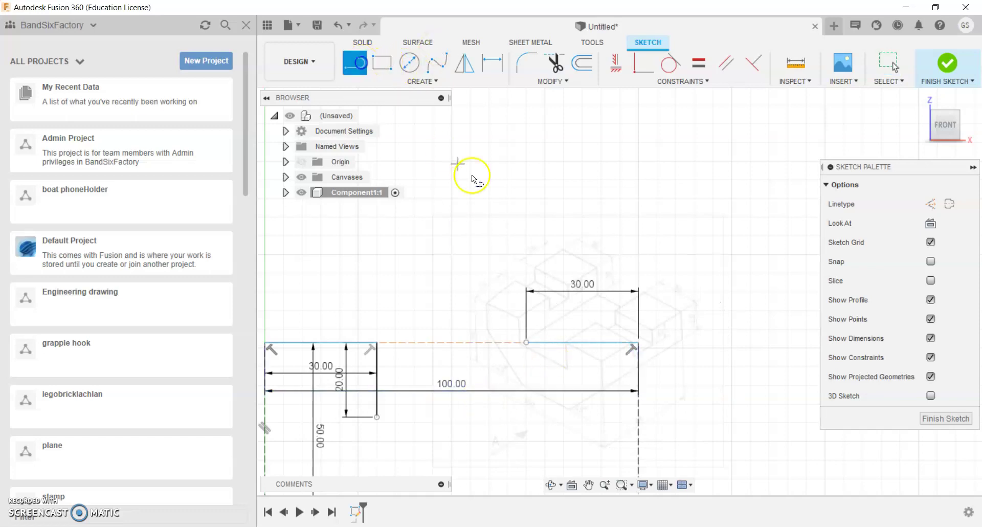
pyautogui.click(526, 347)
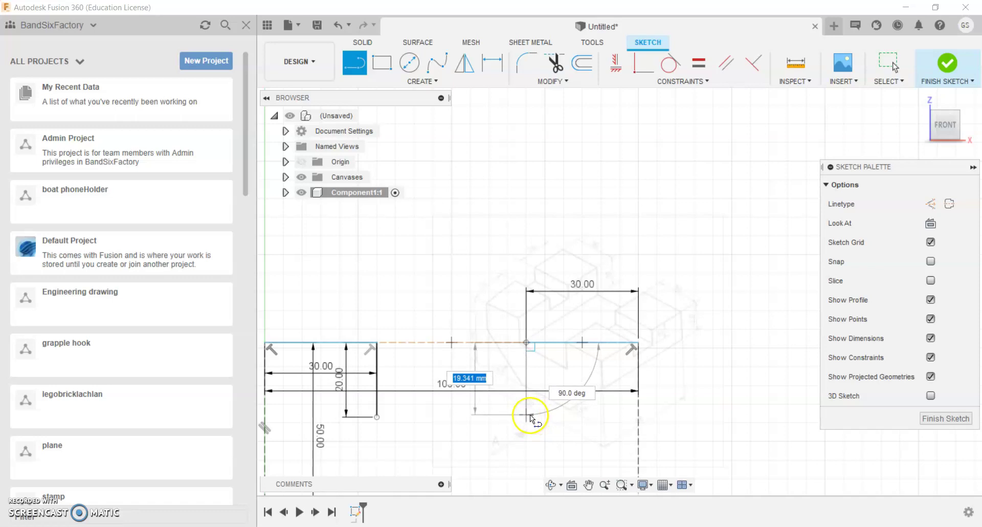
pyautogui.write('20')
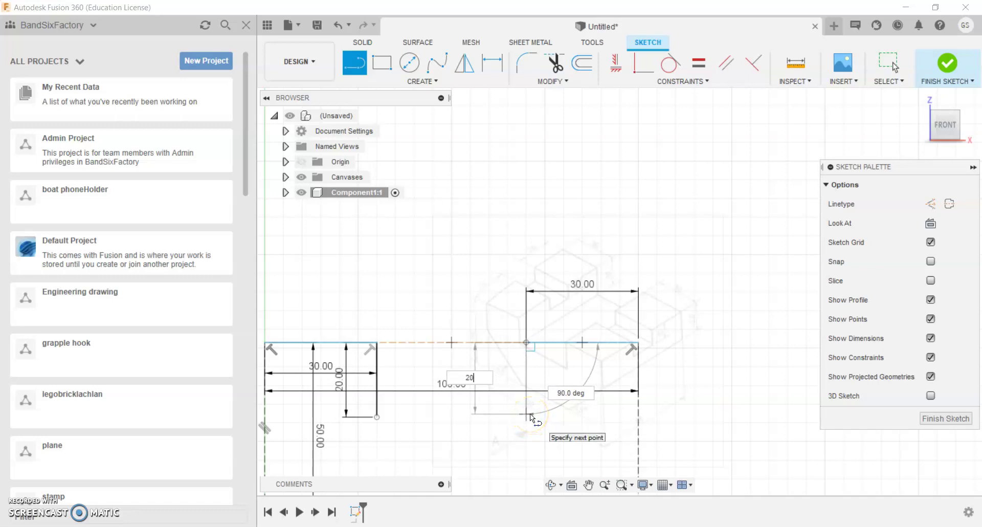
pyautogui.press('Tab')
pyautogui.press('Return')
pyautogui.press('Escape')
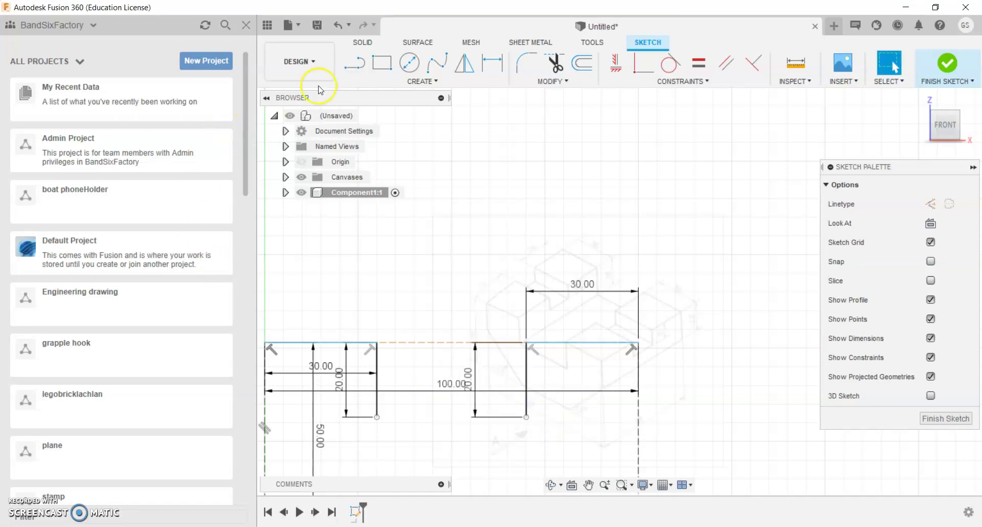
pyautogui.click(354, 62)
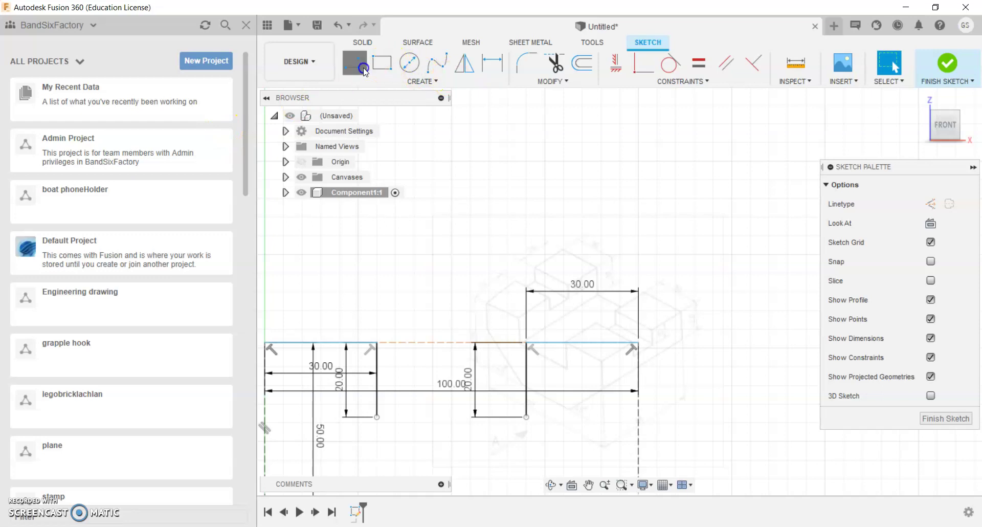
pyautogui.click(377, 417)
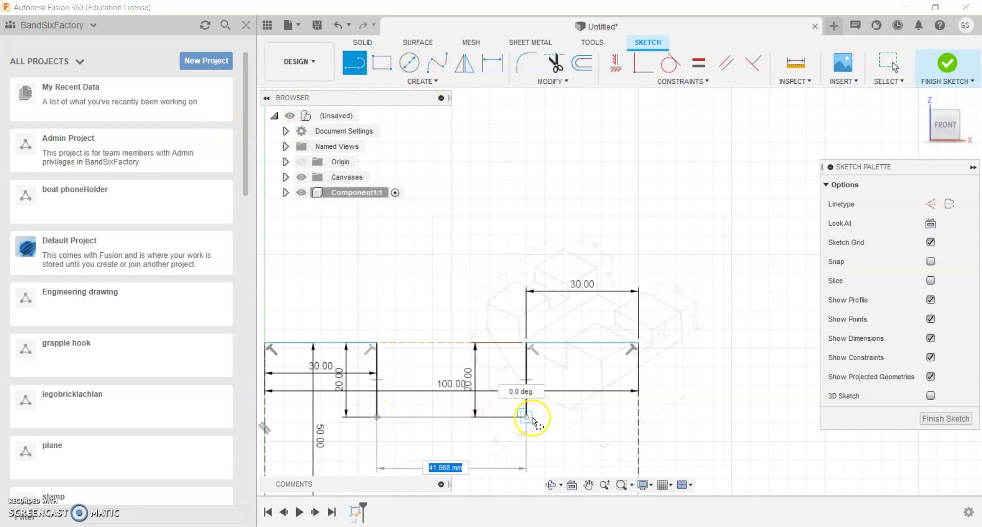
pyautogui.click(526, 417)
# Draw a 20 mm vertical construction line down from the rectangle's top-right corner
pyautogui.scroll(-1, 618, 376)
pyautogui.scroll(-1, 618, 375)
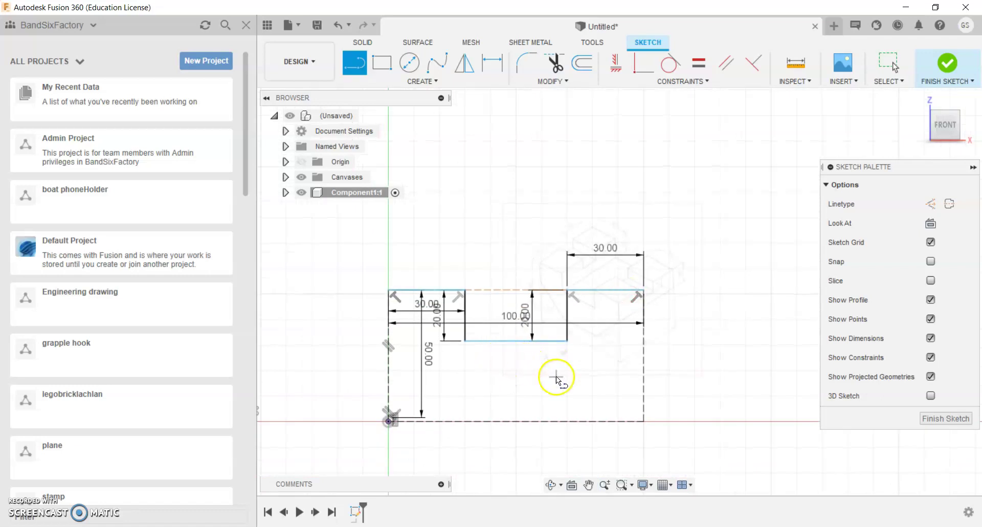
pyautogui.scroll(4, 609, 330)
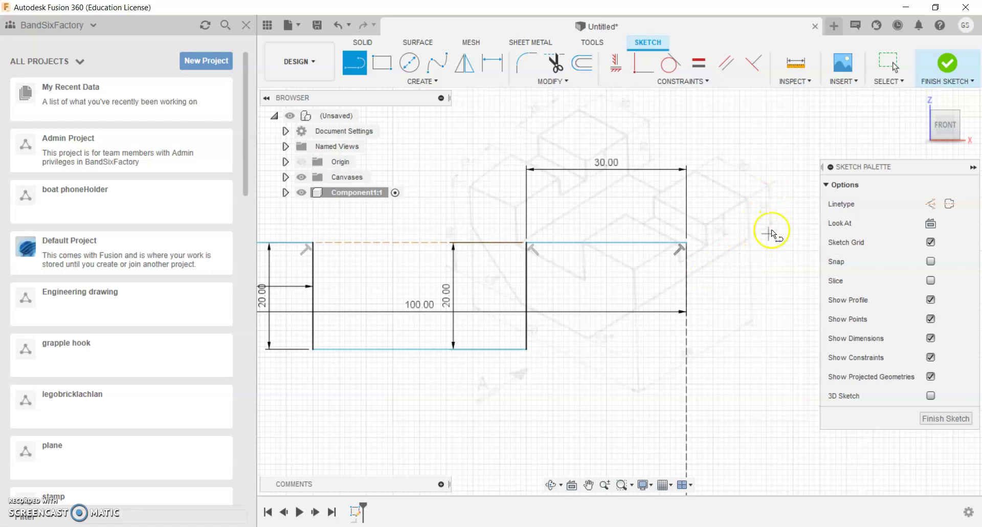
pyautogui.scroll(-1, 725, 247)
pyautogui.scroll(-2, 726, 248)
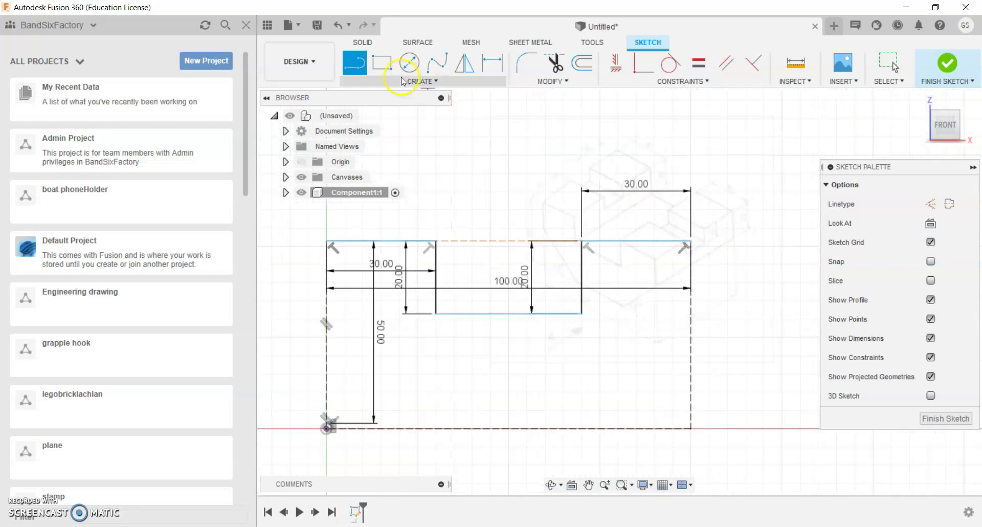
pyautogui.click(932, 204)
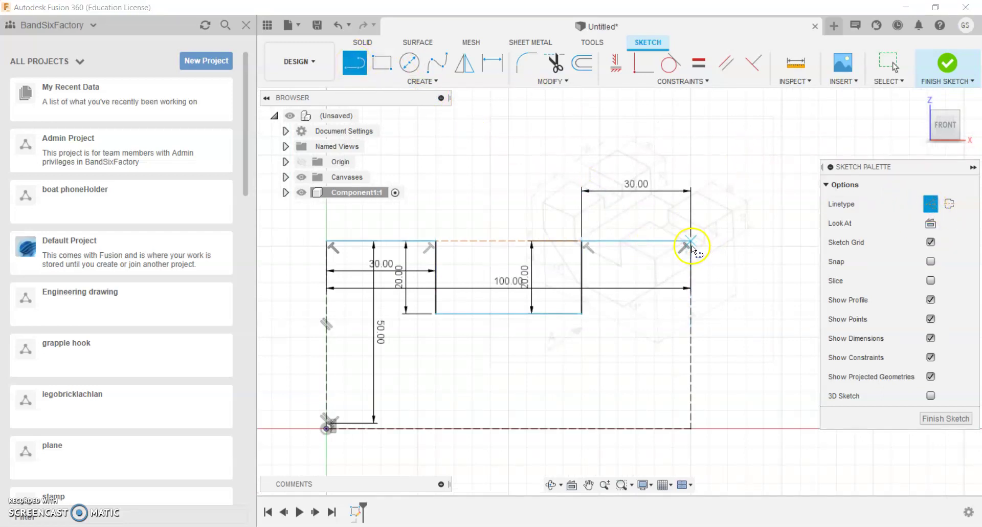
pyautogui.click(685, 244)
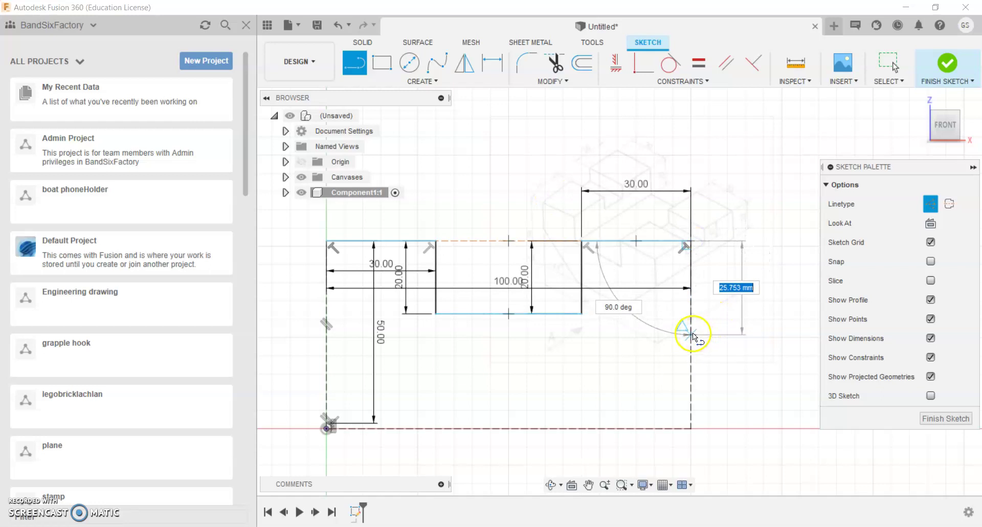
pyautogui.write('20')
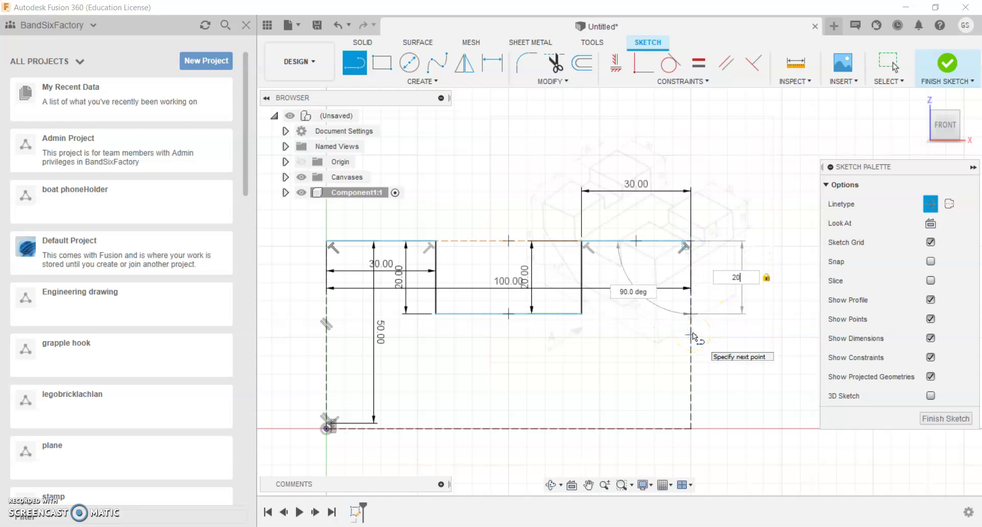
pyautogui.press('Return')
pyautogui.press('Escape')
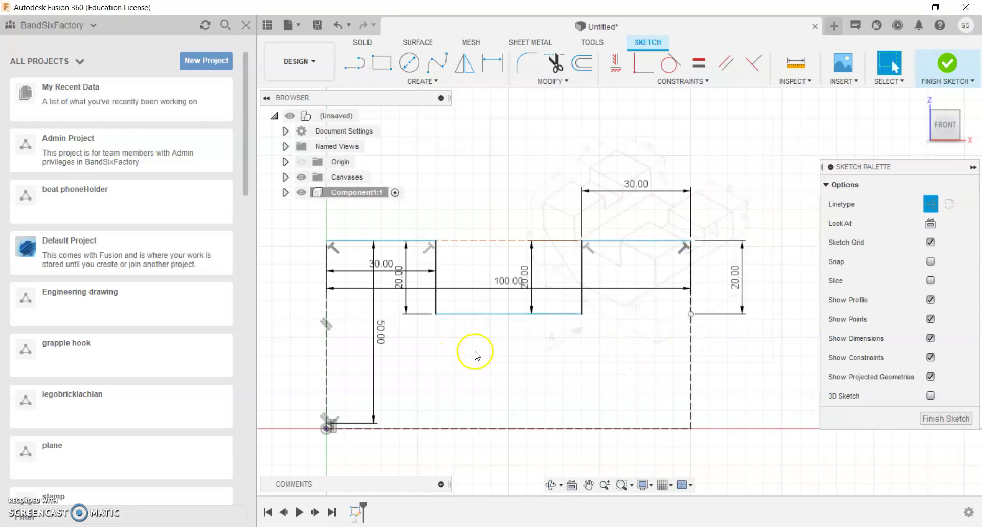
pyautogui.click(352, 64)
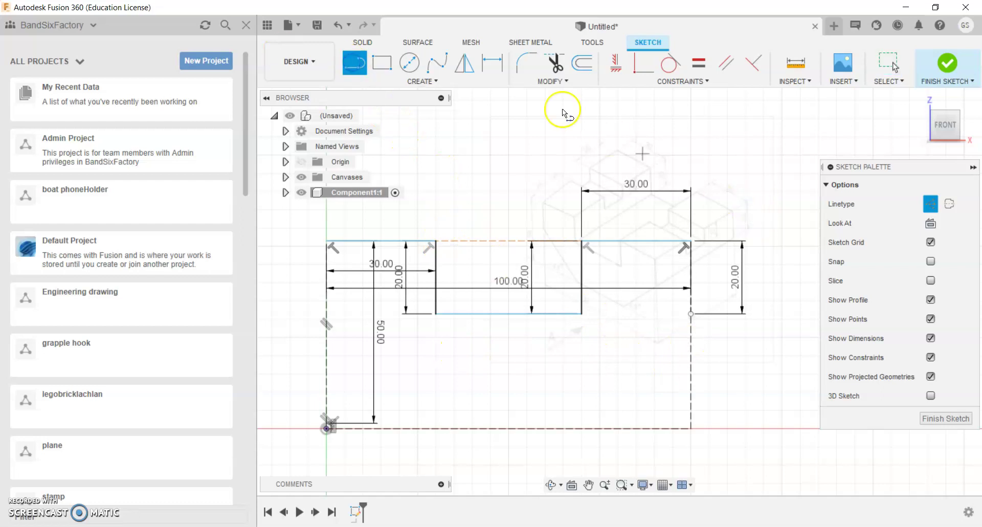
# Switch to normal lines and draw the right slant from the 20 mm line's end to the bottom edge
pyautogui.click(927, 204)
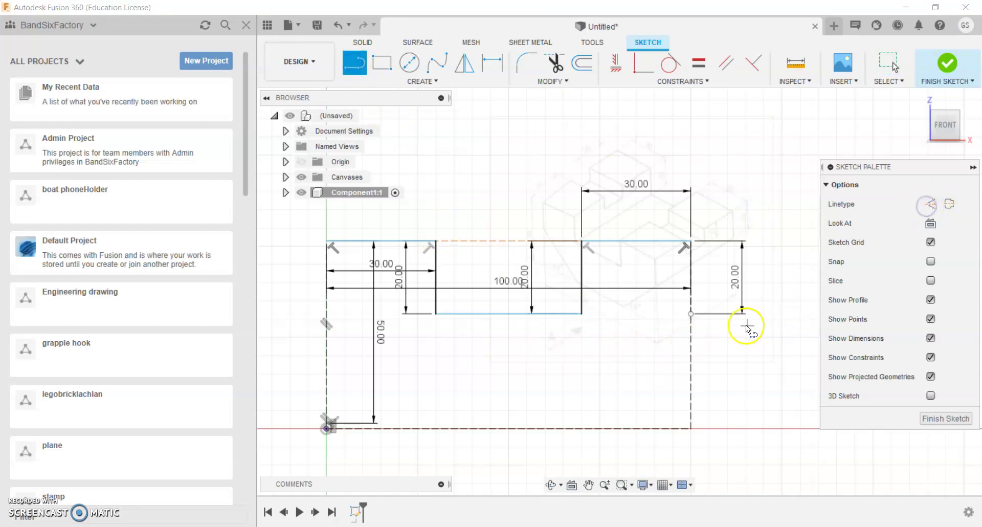
pyautogui.click(691, 314)
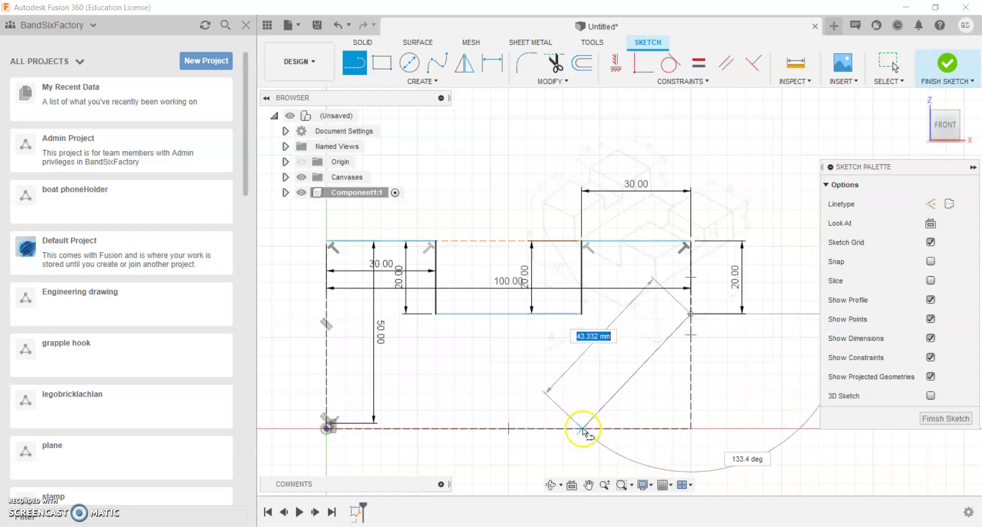
pyautogui.doubleClick(583, 429)
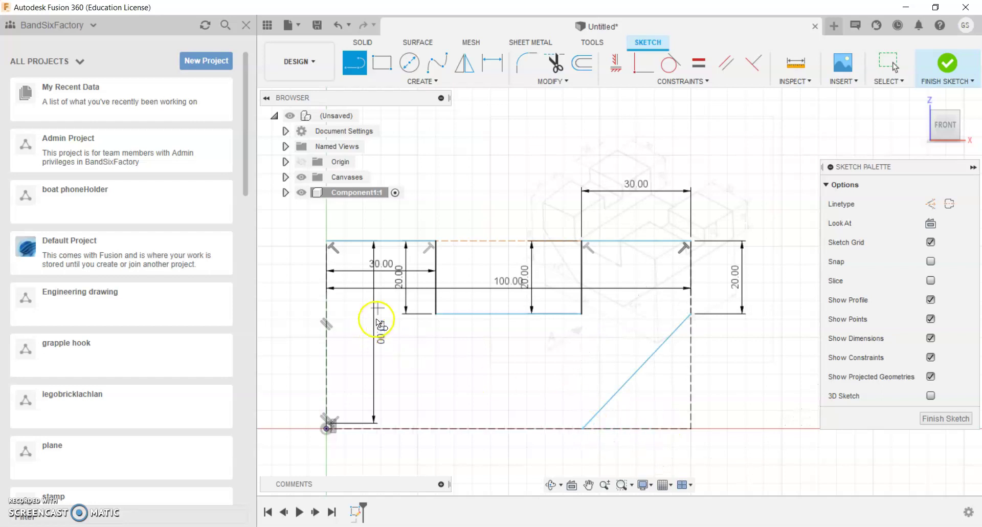
# Draw a 20 mm vertical line down from the top-left corner
pyautogui.click(326, 241)
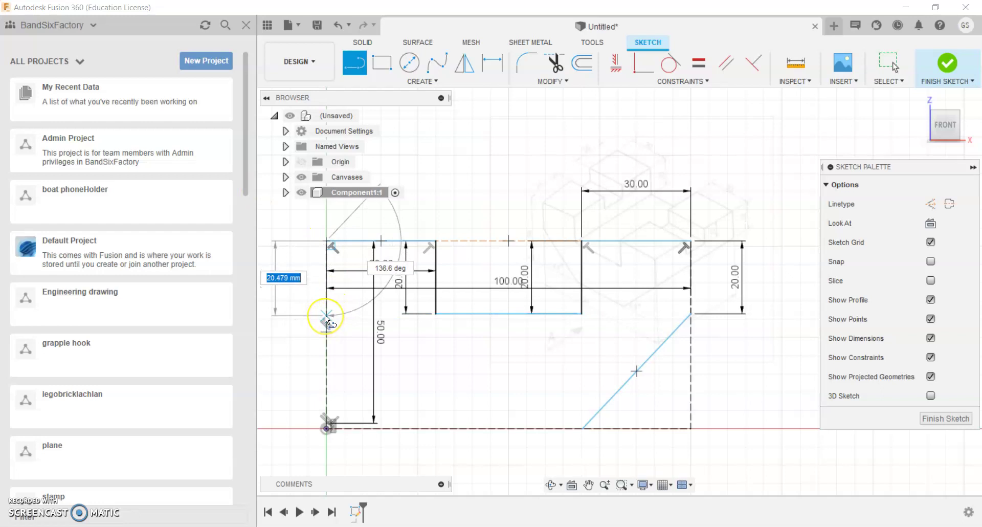
pyautogui.write('20')
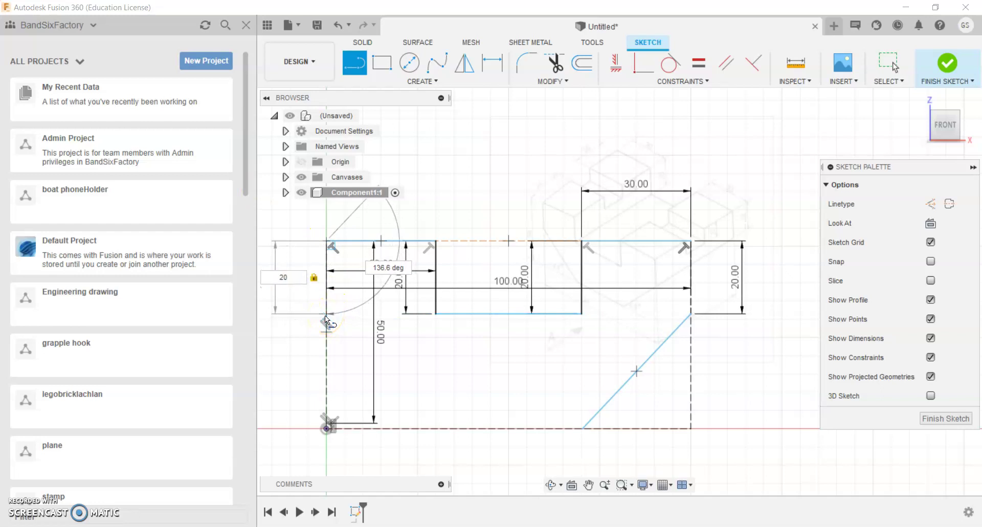
pyautogui.press('Return')
pyautogui.press('Escape')
pyautogui.click(354, 63)
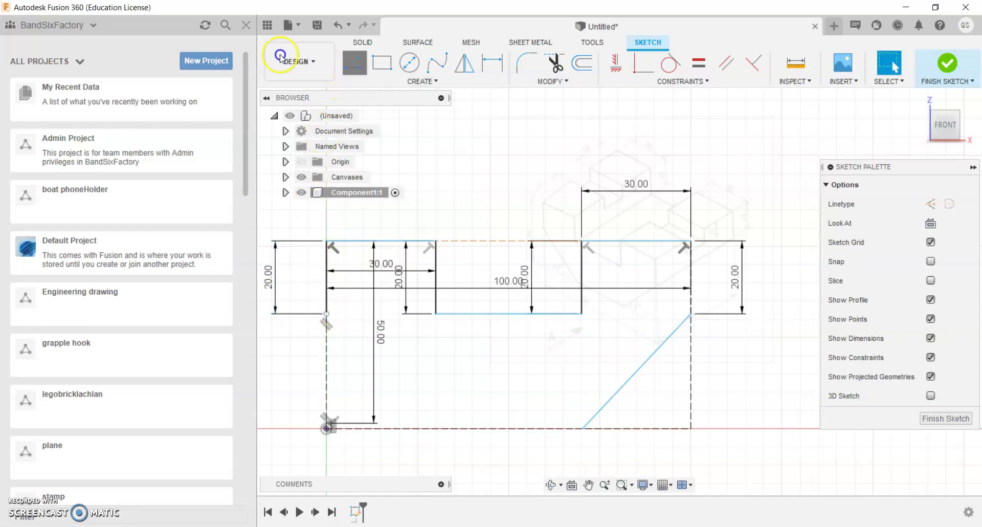
# Draw the left slanted line from the left 20 mm line's end to the bottom edge
pyautogui.click(326, 313)
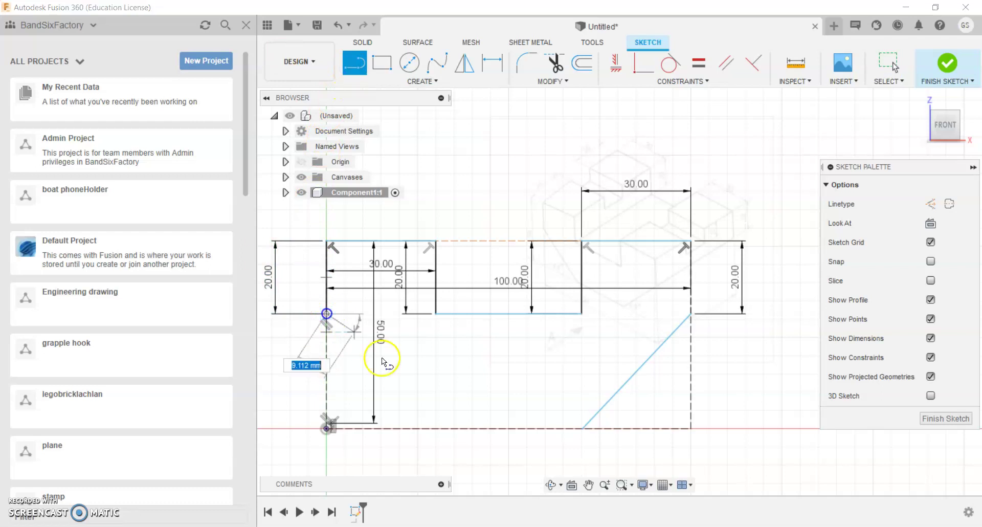
pyautogui.doubleClick(409, 428)
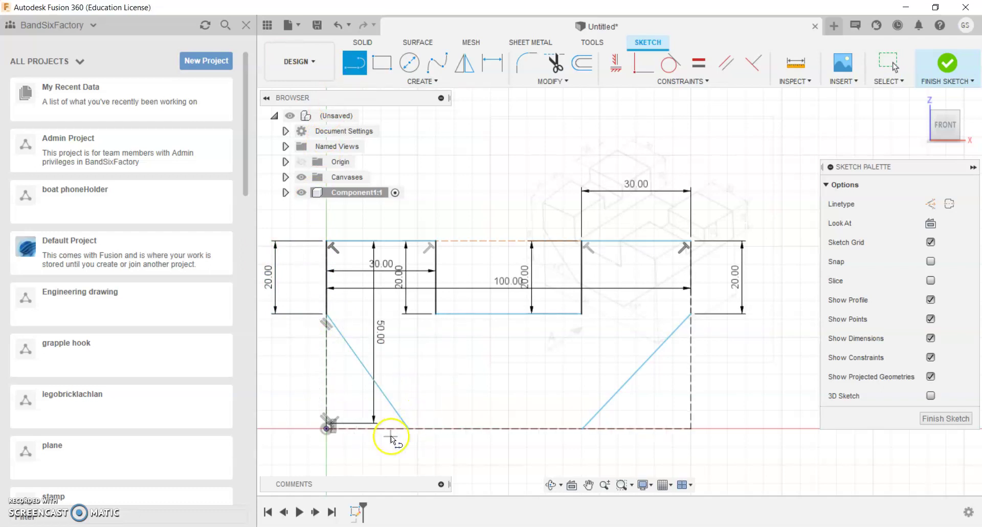
pyautogui.rightClick(408, 415)
pyautogui.click(450, 396)
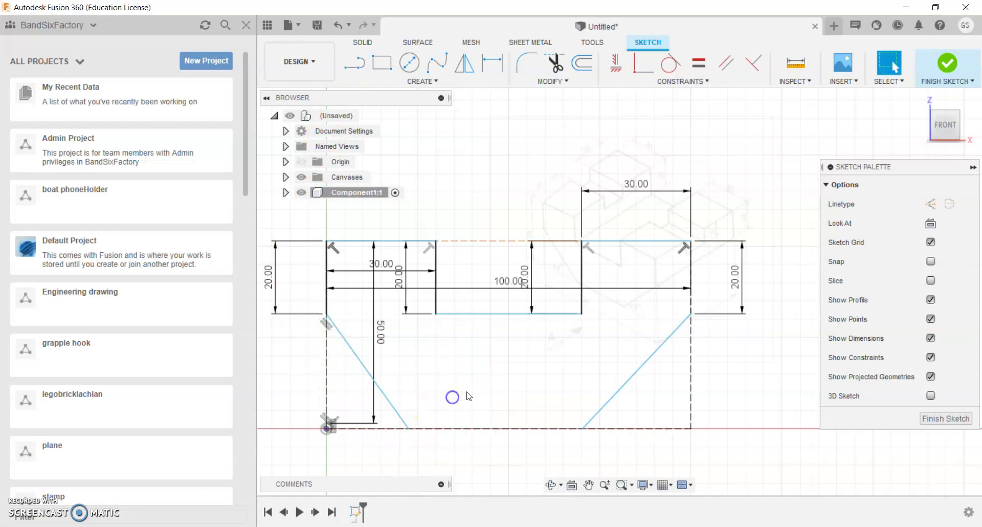
# Dimension both slanted lines at 45° to the bottom edge
pyautogui.click(492, 63)
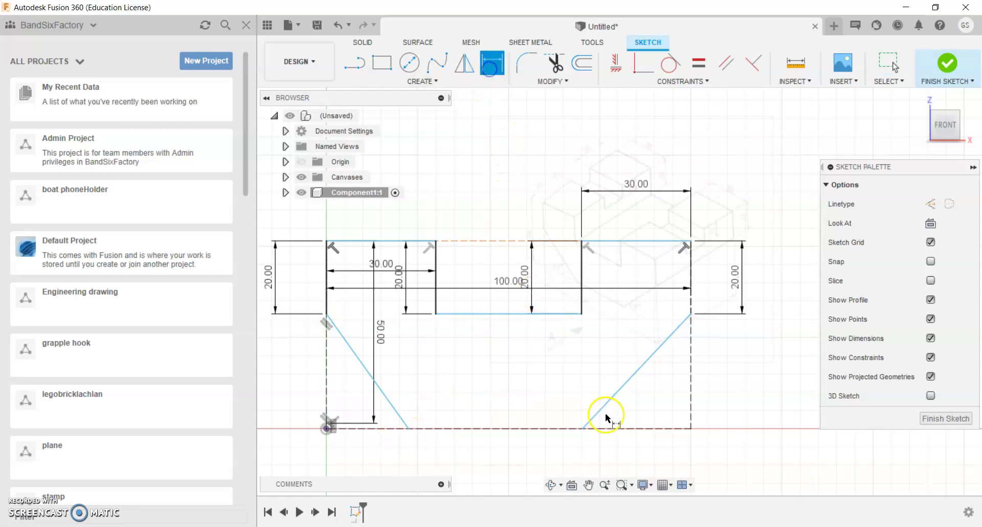
pyautogui.click(614, 402)
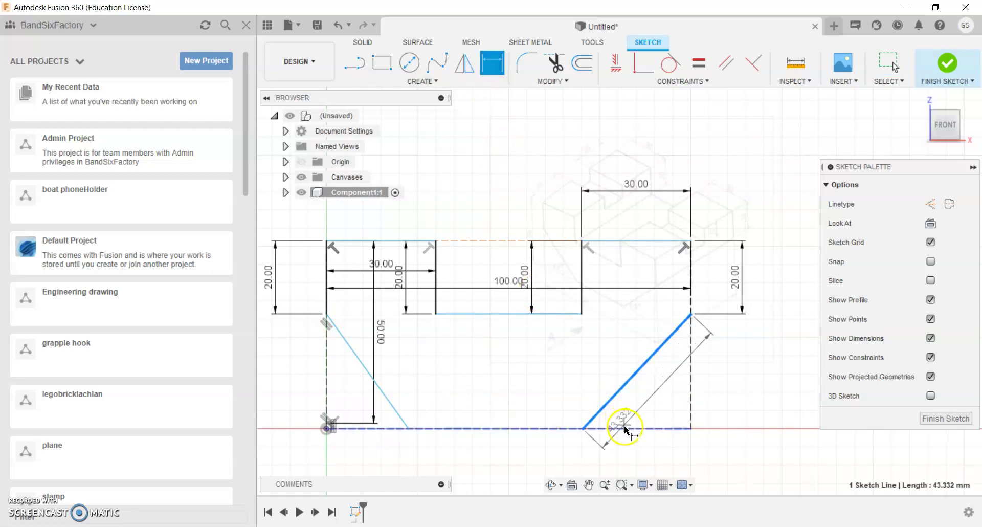
pyautogui.click(624, 428)
pyautogui.click(631, 412)
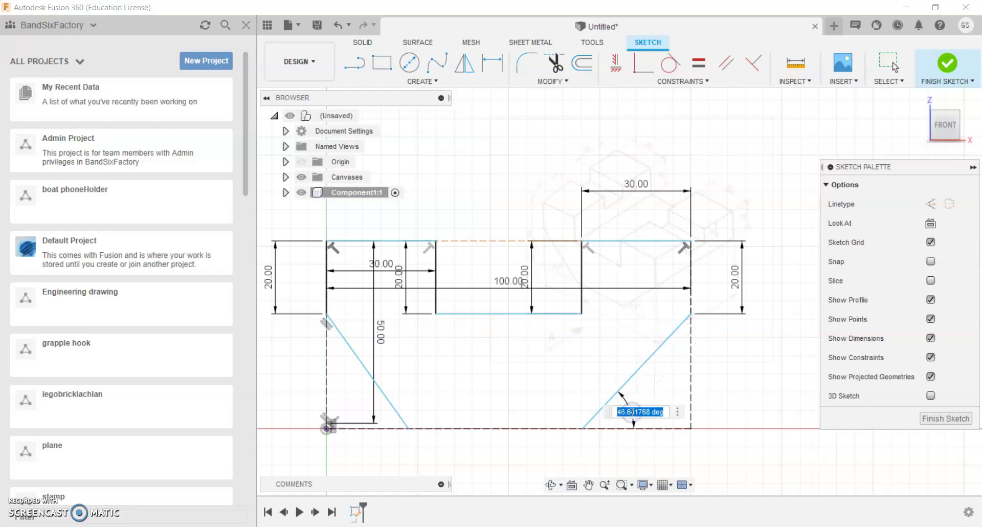
pyautogui.write('45')
pyautogui.press('Return')
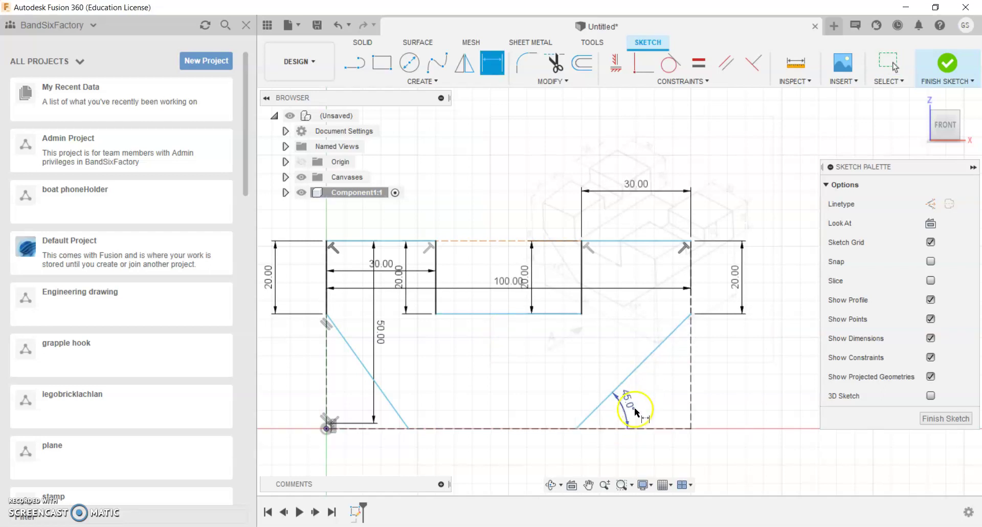
pyautogui.click(395, 408)
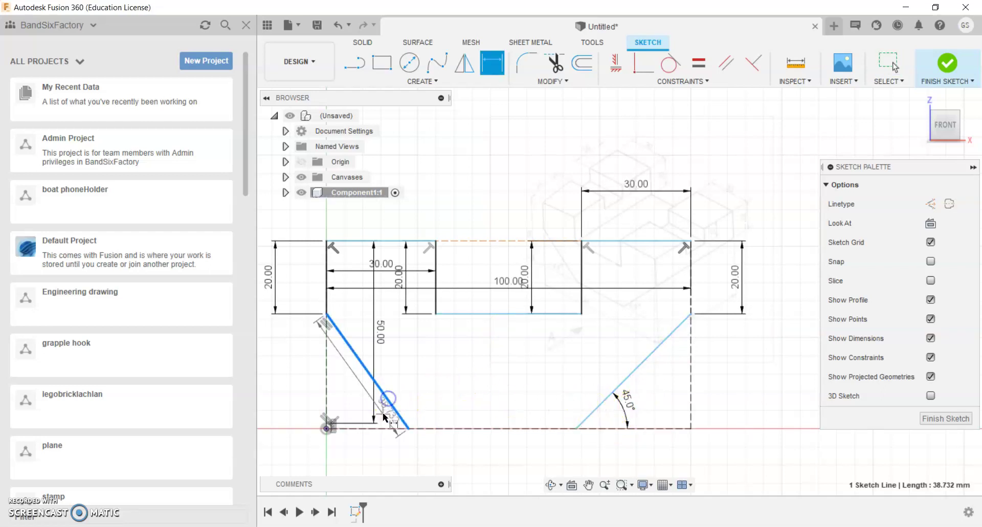
pyautogui.click(385, 428)
pyautogui.click(366, 401)
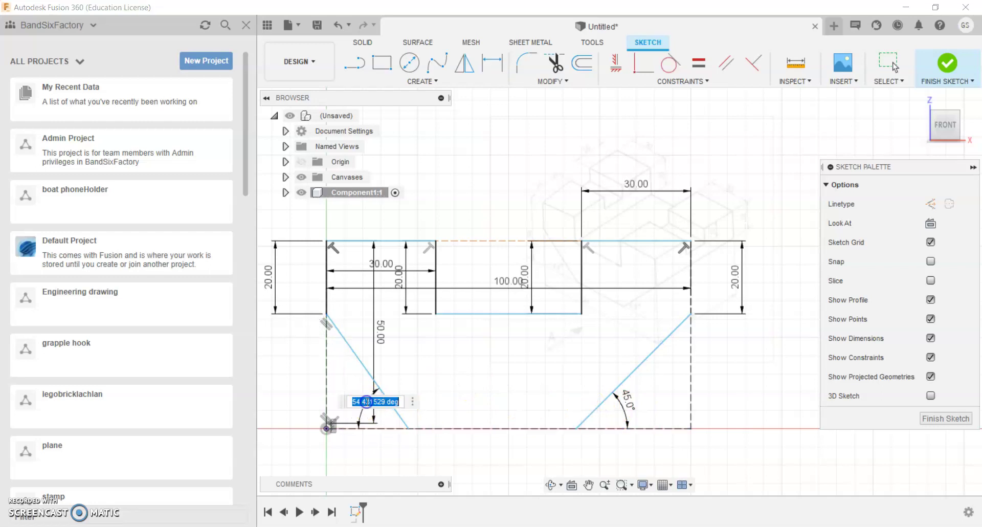
pyautogui.press('Return')
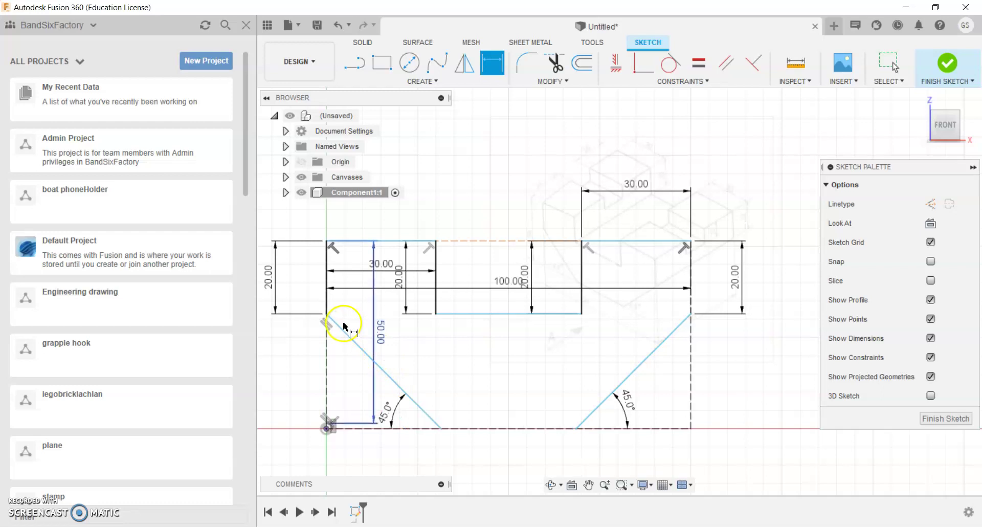
# Draw a horizontal bottom line joining the two slanted sides' lower ends, then finish the sketch
pyautogui.click(354, 62)
pyautogui.click(447, 431)
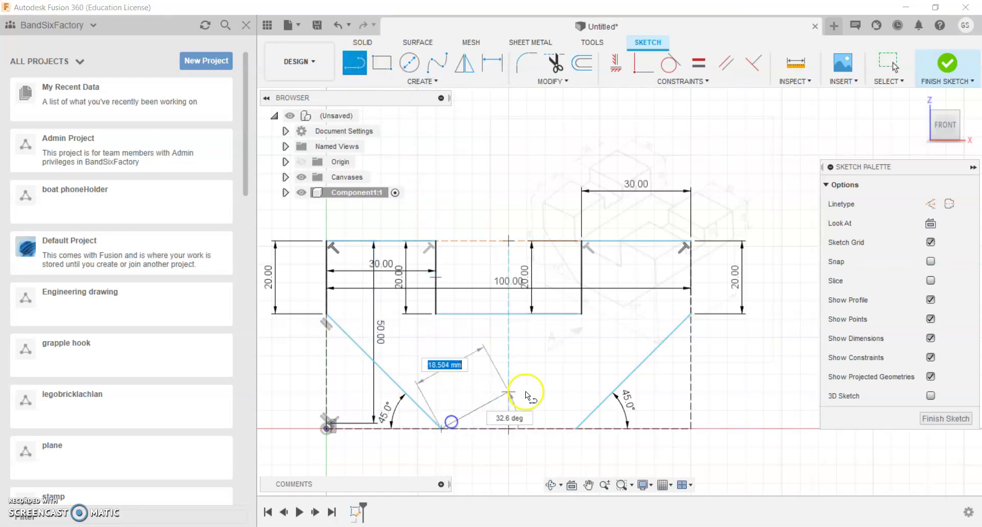
pyautogui.click(575, 429)
pyautogui.click(619, 362)
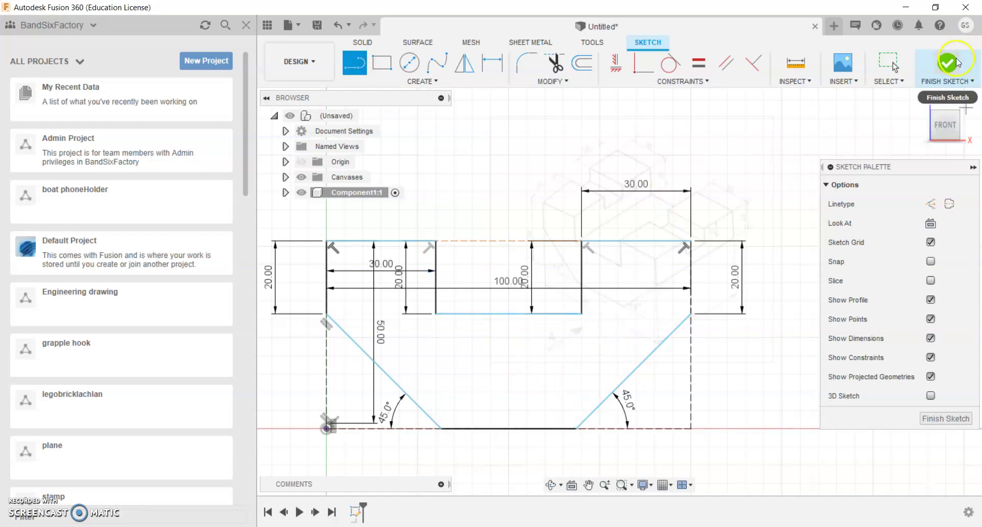
pyautogui.scroll(2, 454, 281)
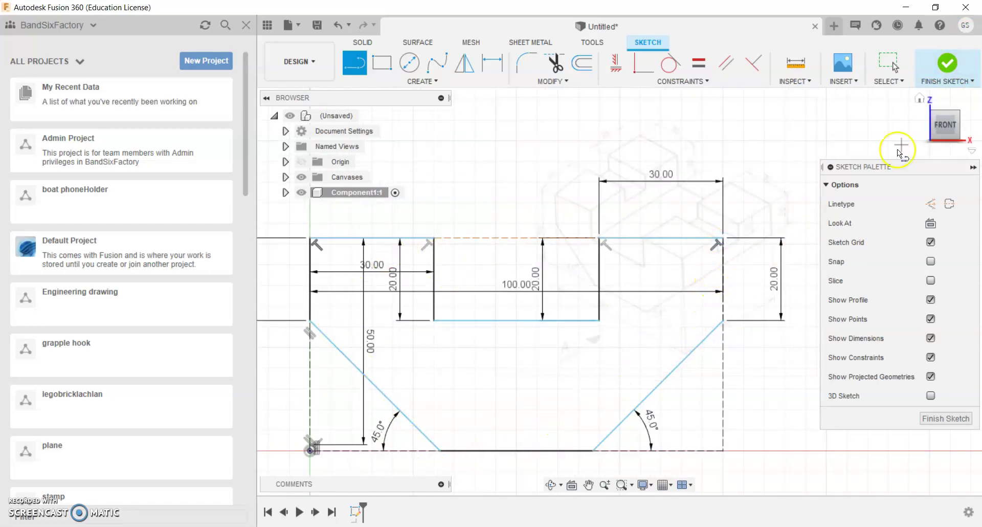
pyautogui.click(947, 65)
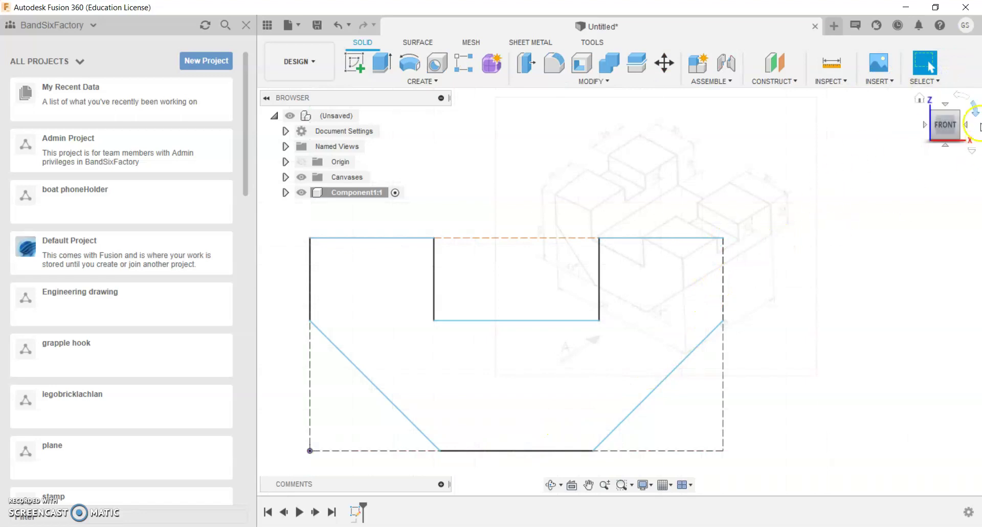
# Turn to an isometric view and reopen Sketch1 for editing from Component1's Sketches
pyautogui.click(961, 115)
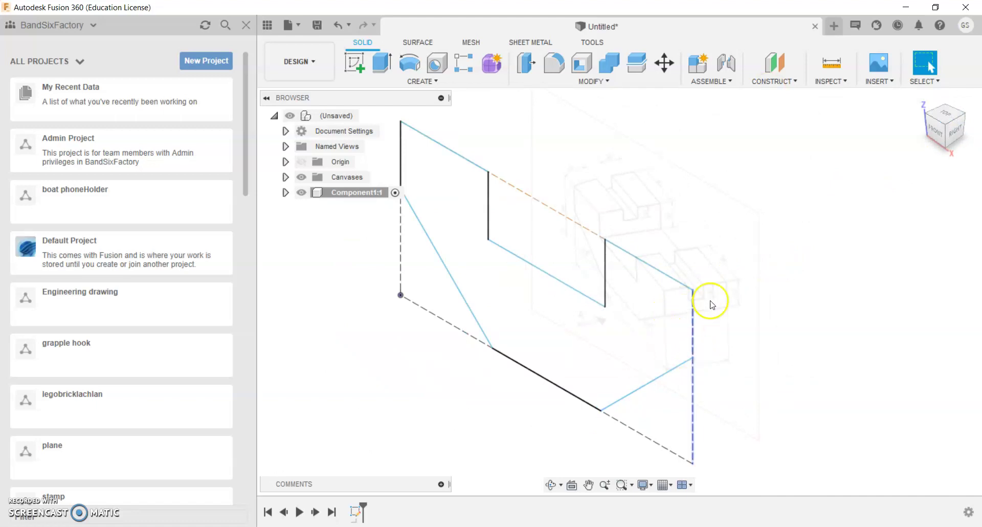
pyautogui.click(286, 193)
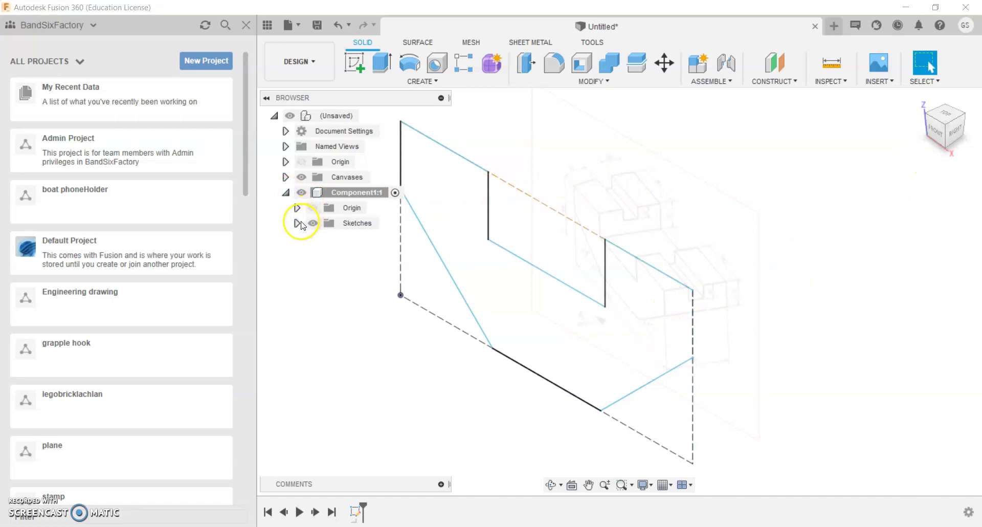
pyautogui.rightClick(319, 193)
pyautogui.press('Escape')
pyautogui.click(296, 224)
pyautogui.rightClick(338, 239)
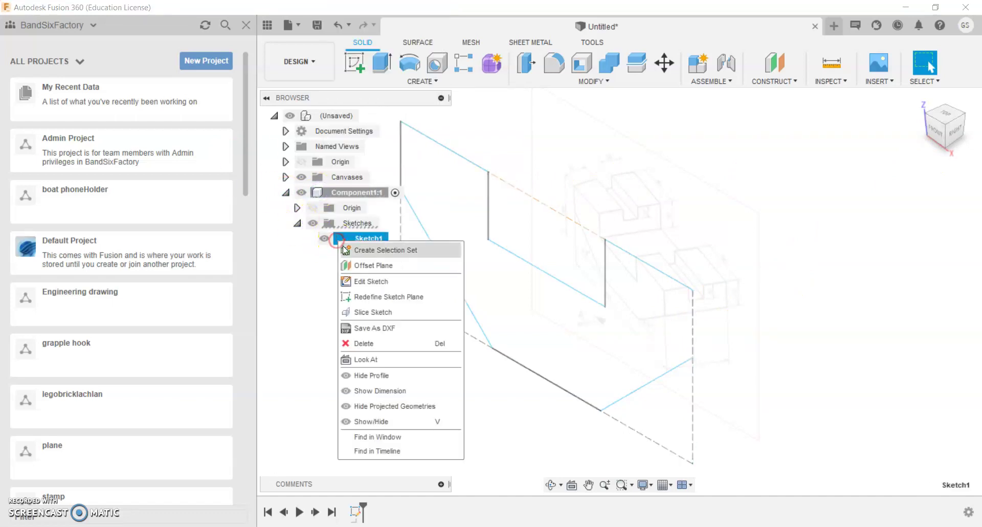
pyautogui.click(358, 280)
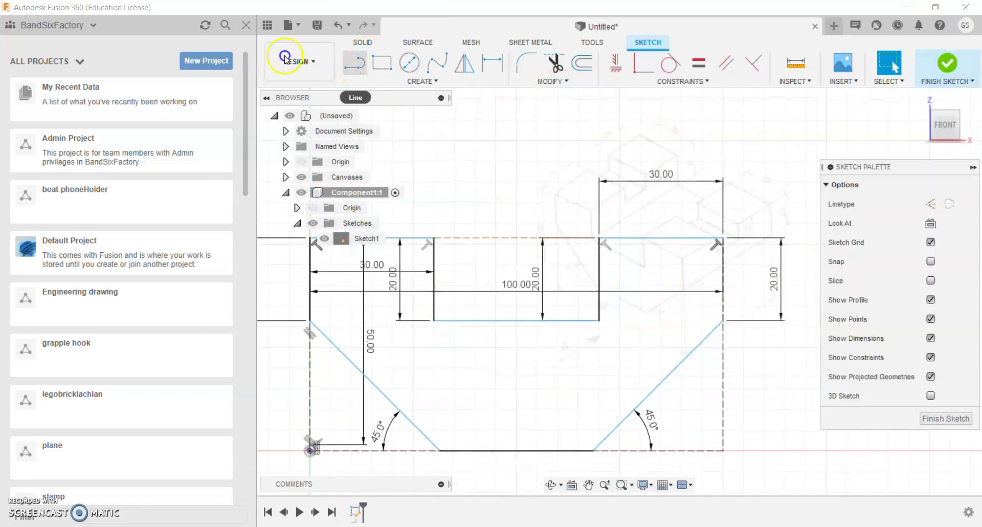
# Draw the vertical right edge to close the profile, then finish the sketch
pyautogui.press('l')
pyautogui.click(722, 240)
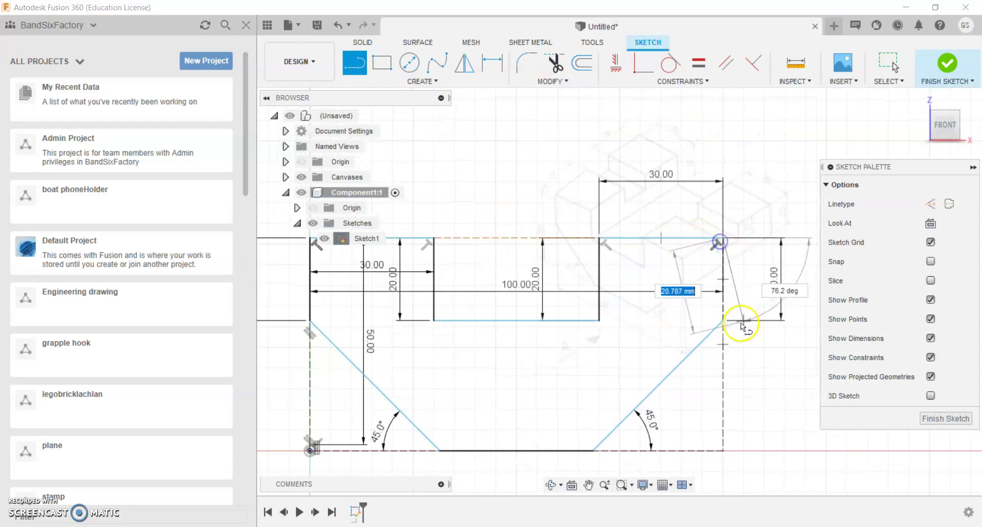
pyautogui.click(726, 321)
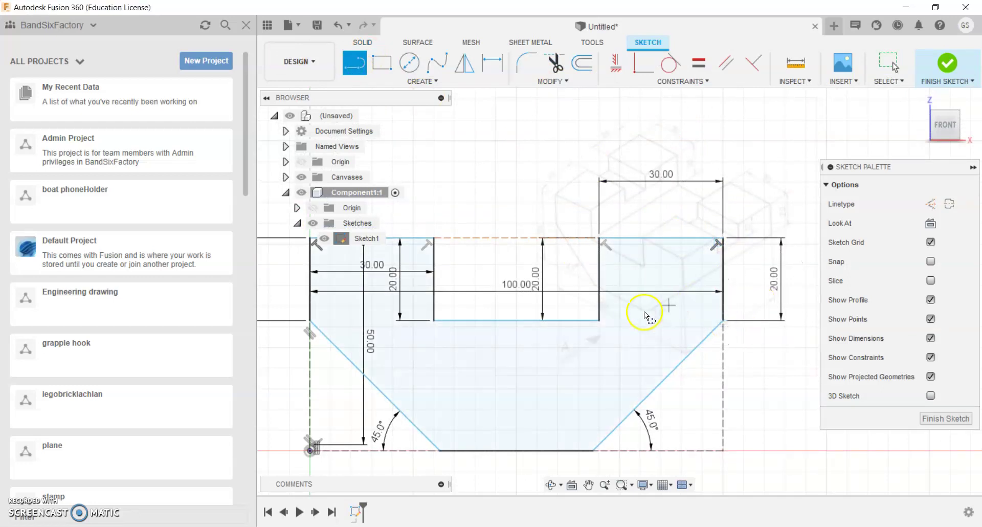
pyautogui.click(779, 210)
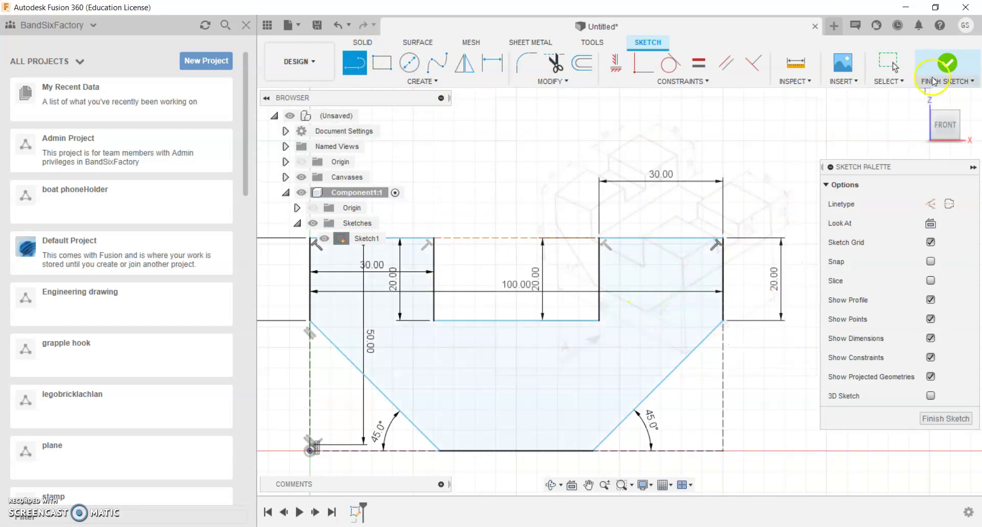
pyautogui.click(947, 63)
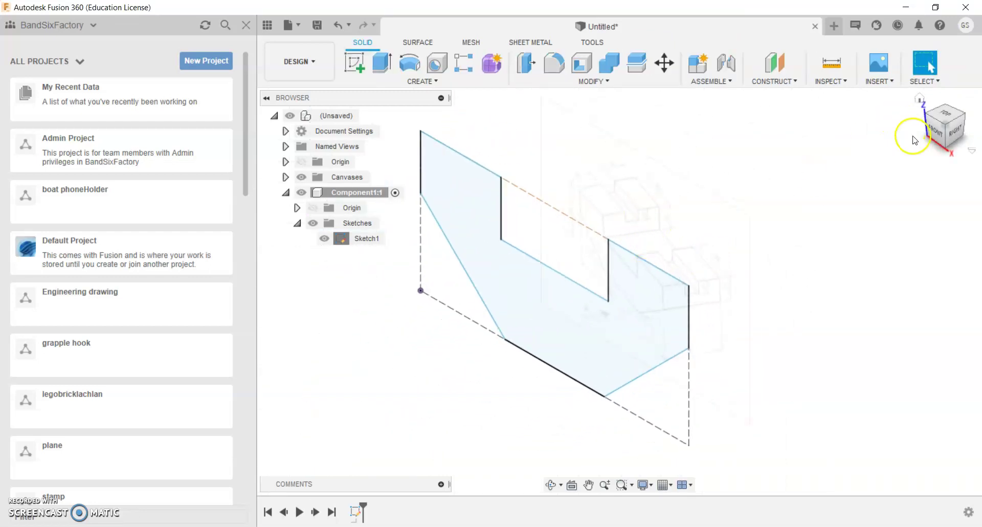
# Extrude the closed notched V-base profile 68 mm into a new solid body
pyautogui.scroll(5, 699, 353)
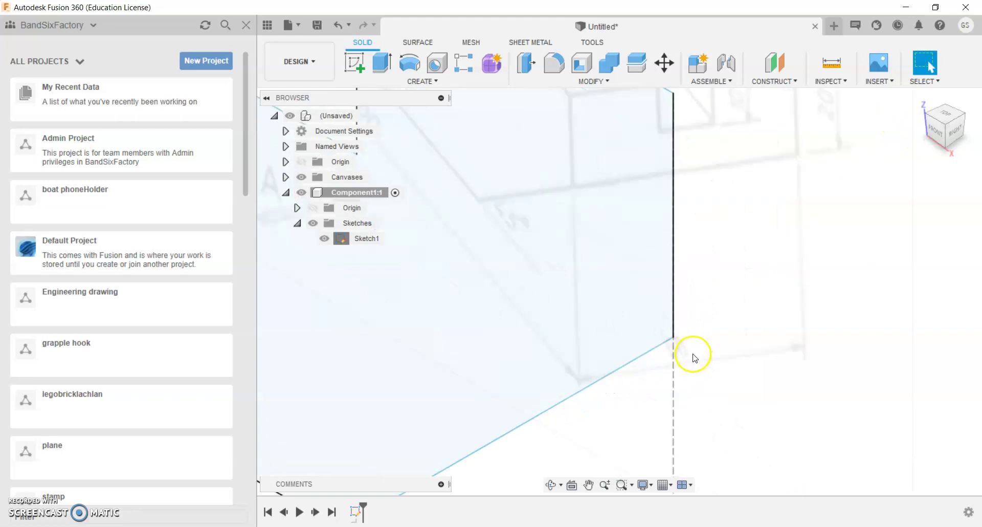
pyautogui.scroll(-5, 689, 360)
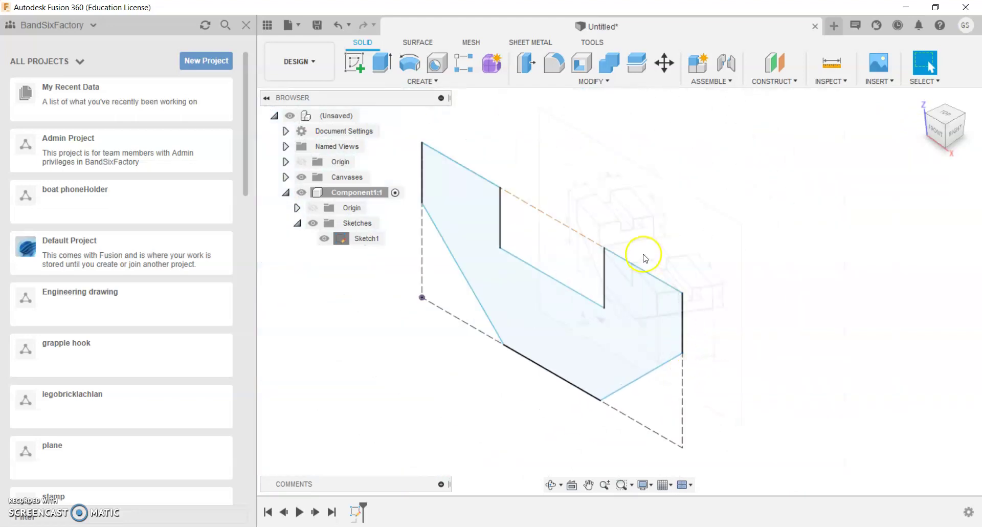
pyautogui.click(381, 64)
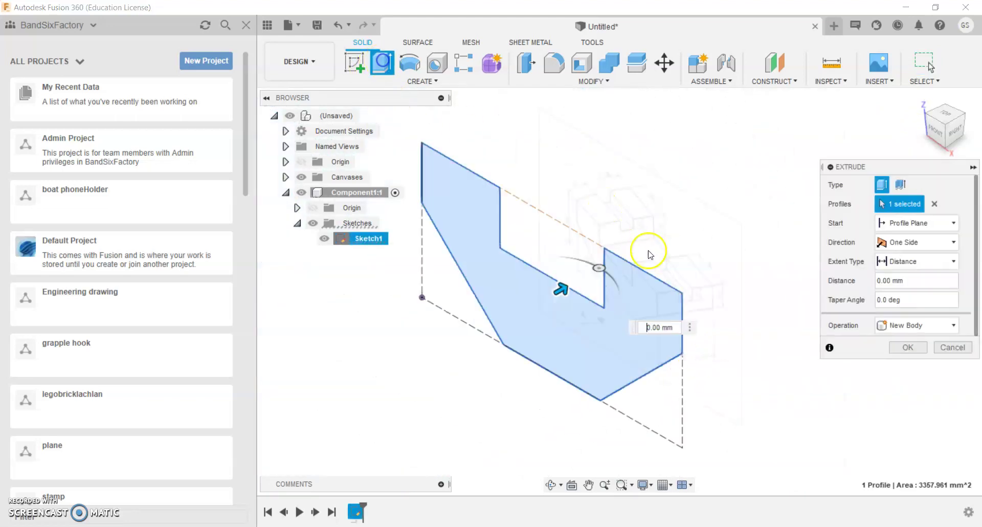
pyautogui.write('68')
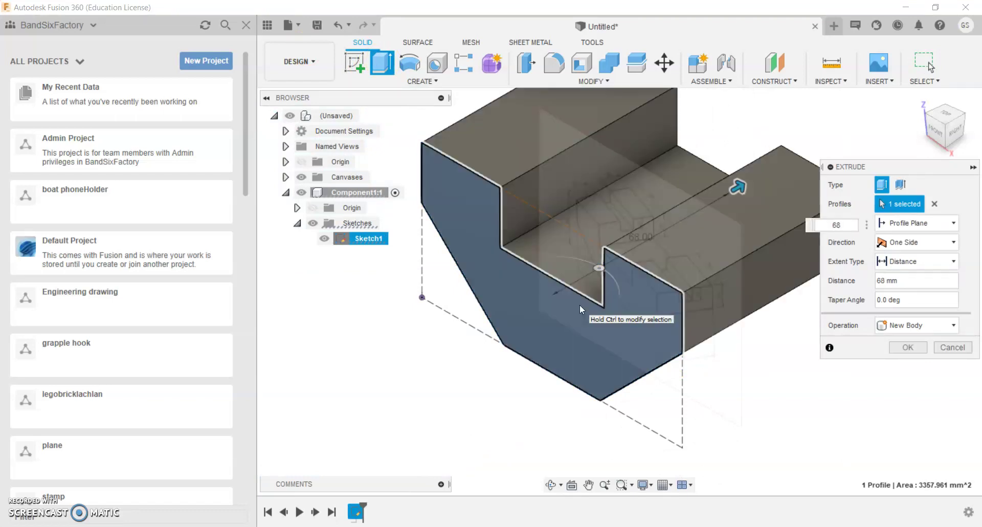
pyautogui.press('Return')
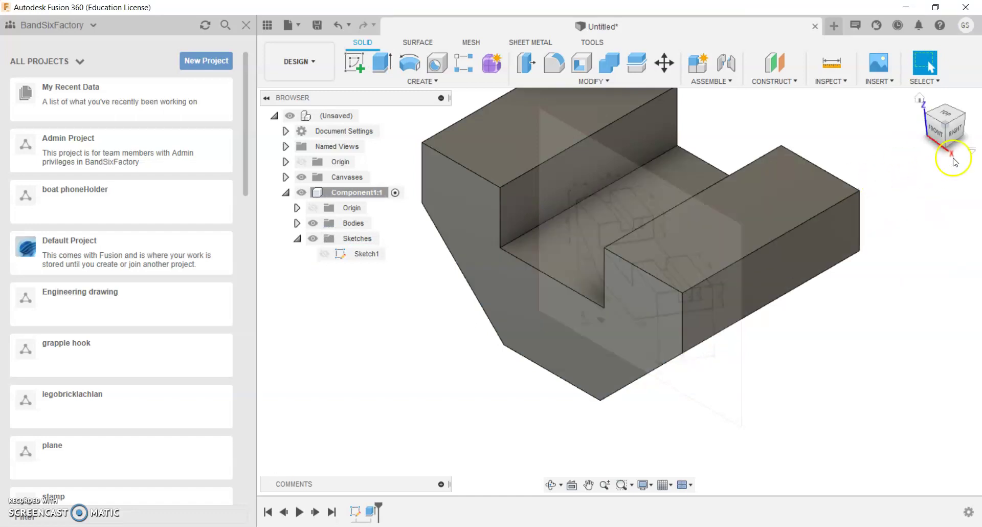
# From the front view, drag the iso 1 canvas up-right to X 22.225 mm, Y 35.941 mm
pyautogui.click(943, 133)
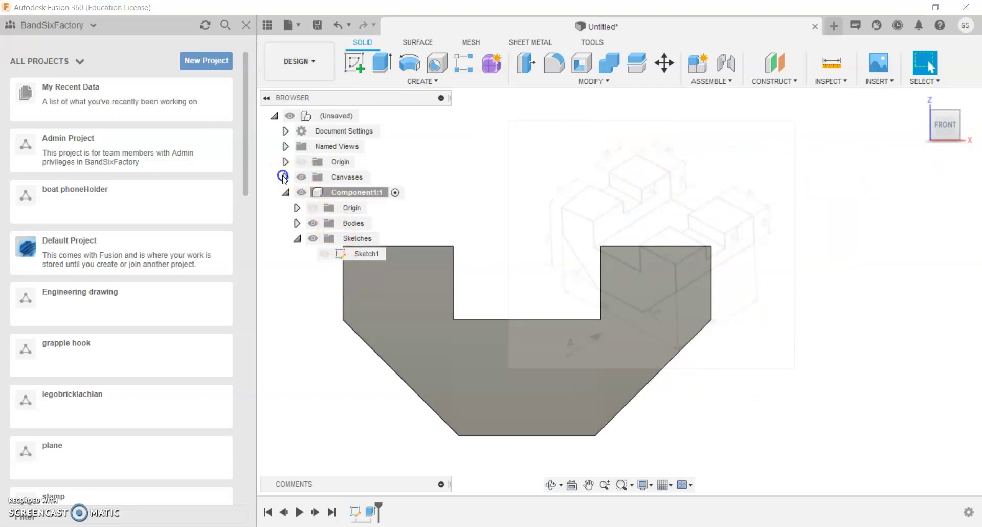
pyautogui.click(285, 177)
pyautogui.click(338, 193)
pyautogui.rightClick(337, 193)
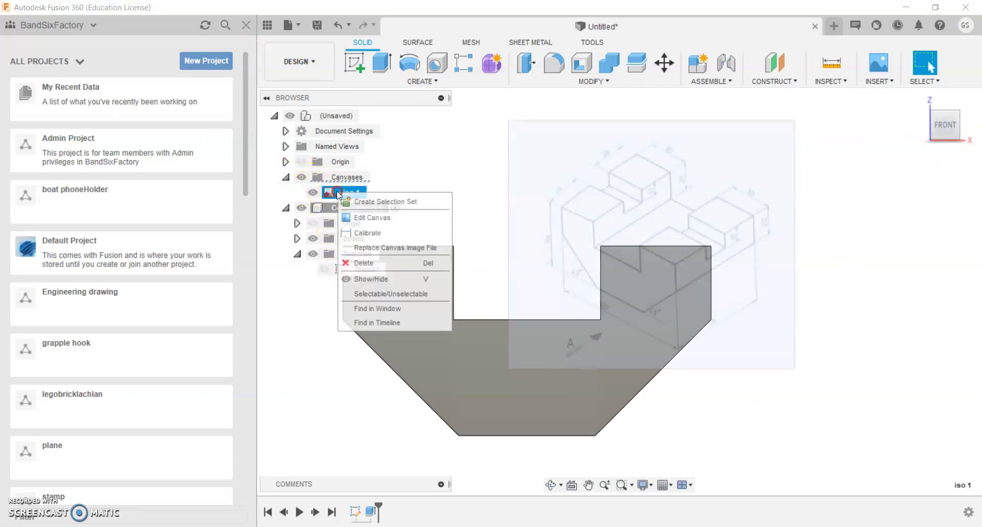
pyautogui.click(351, 219)
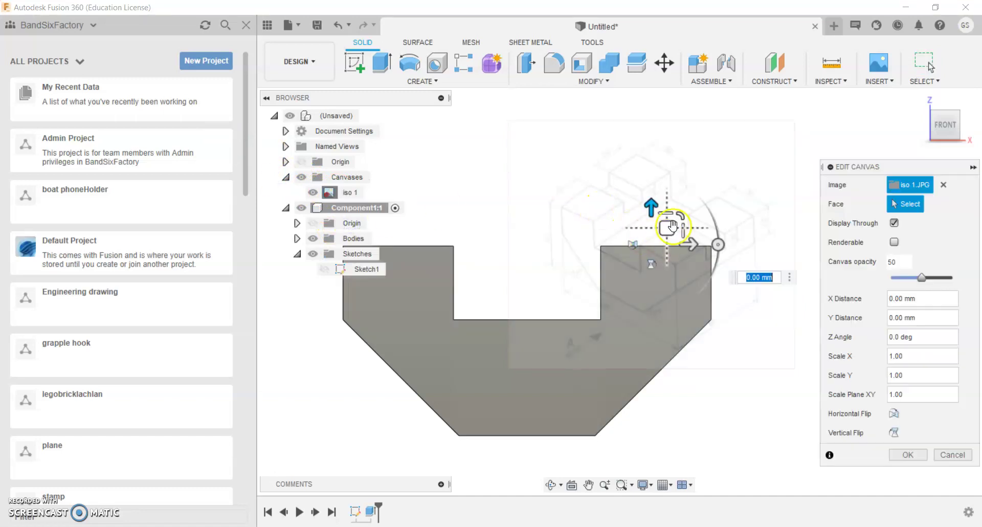
pyautogui.moveTo(666, 229); pyautogui.dragTo(801, 134)
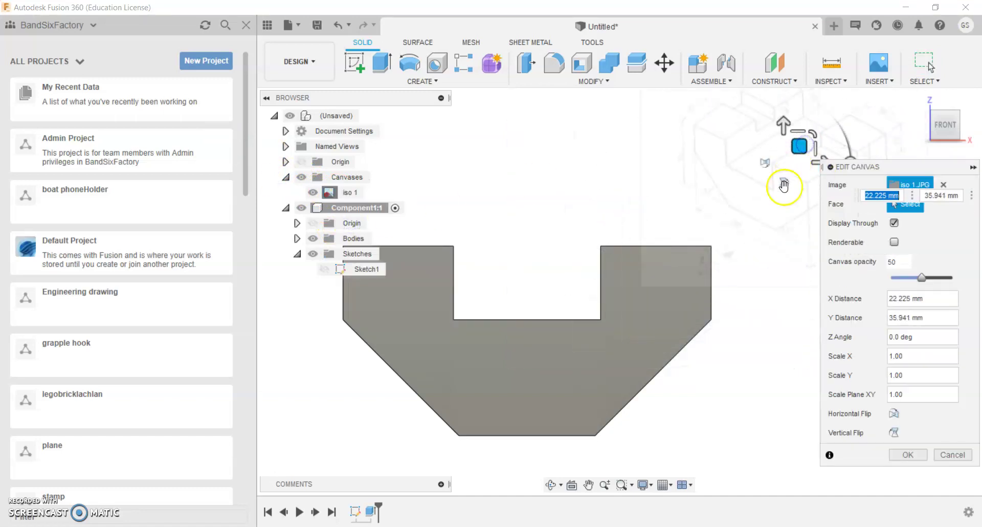
pyautogui.click(915, 466)
# Zoom in on the reference drawing, zoom back out, and orbit to a raised view of the body
pyautogui.moveTo(855, 344); pyautogui.dragTo(791, 424, button='middle')
pyautogui.scroll(2, 783, 266)
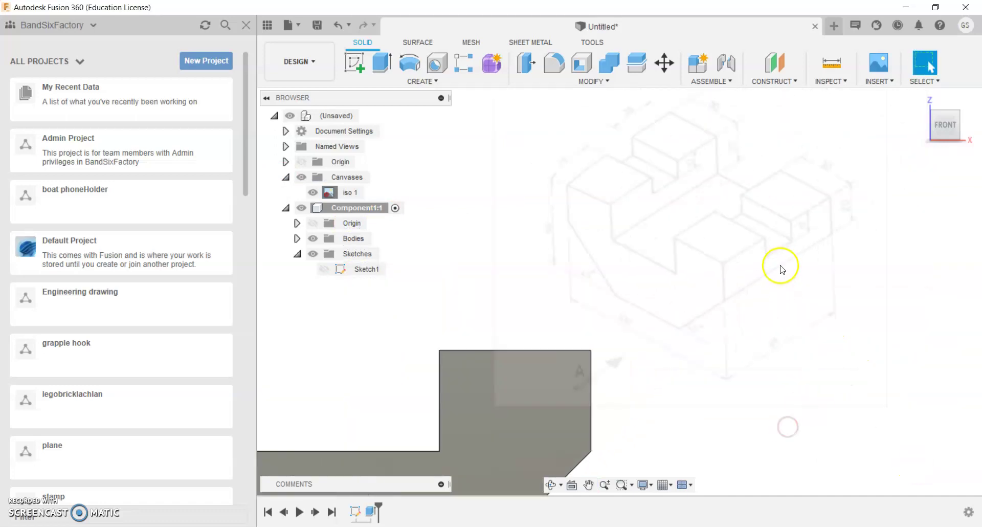
pyautogui.scroll(2, 778, 260)
pyautogui.scroll(1, 799, 215)
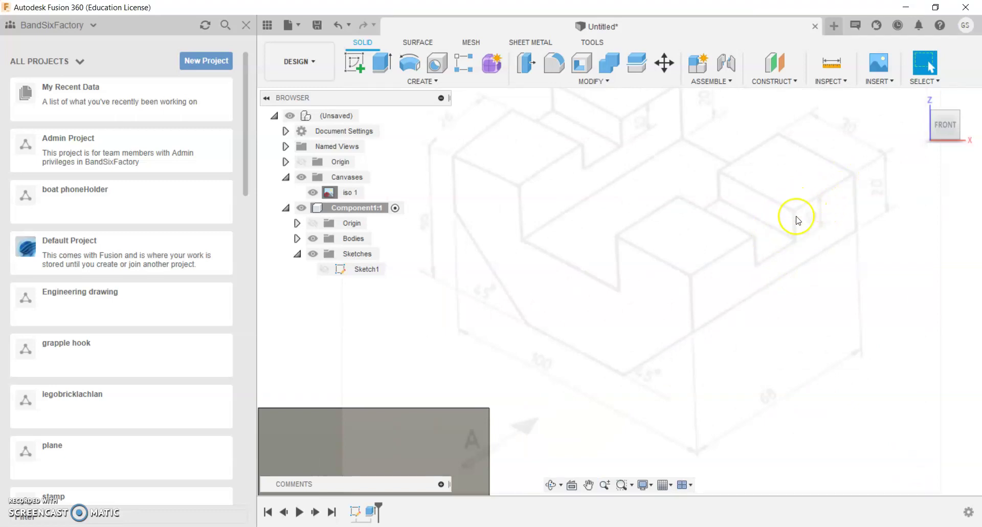
pyautogui.scroll(2, 818, 218)
pyautogui.scroll(-4, 815, 218)
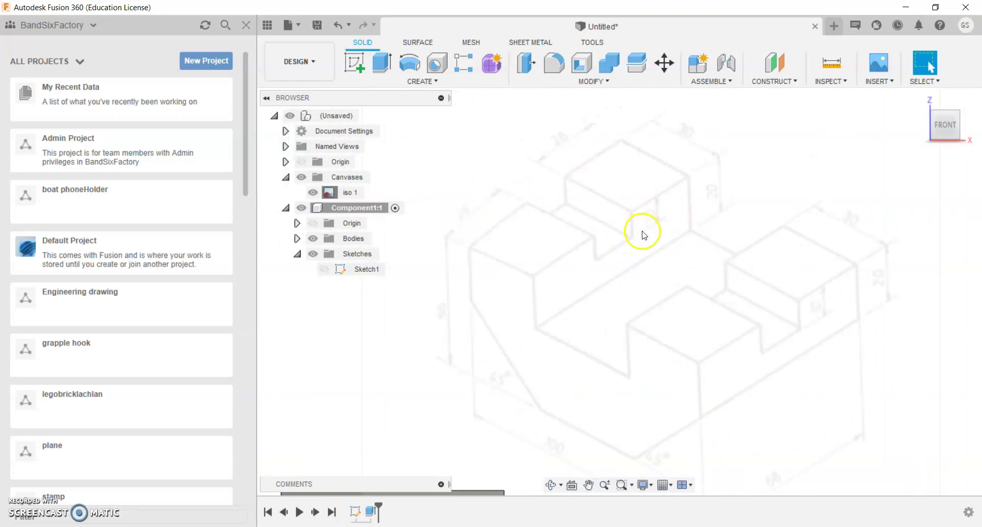
pyautogui.scroll(-5, 616, 279)
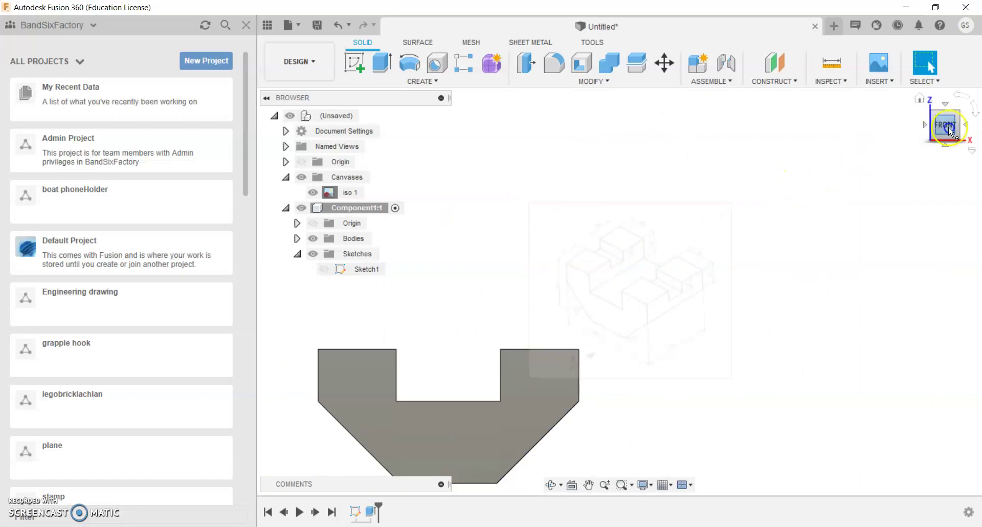
pyautogui.moveTo(951, 131); pyautogui.dragTo(942, 150)
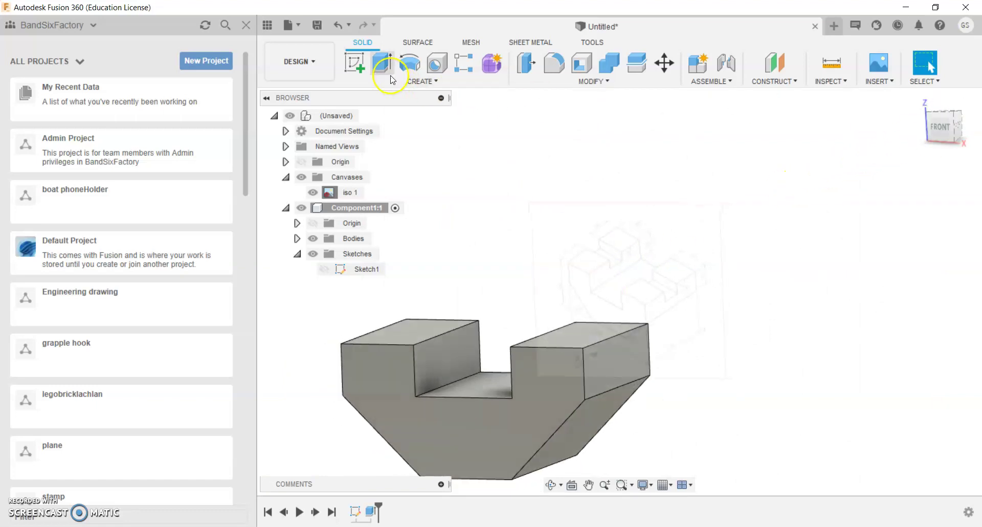
# Start a sketch on the block's side face and draw a 26 mm construction line from the top-left corner
pyautogui.click(355, 63)
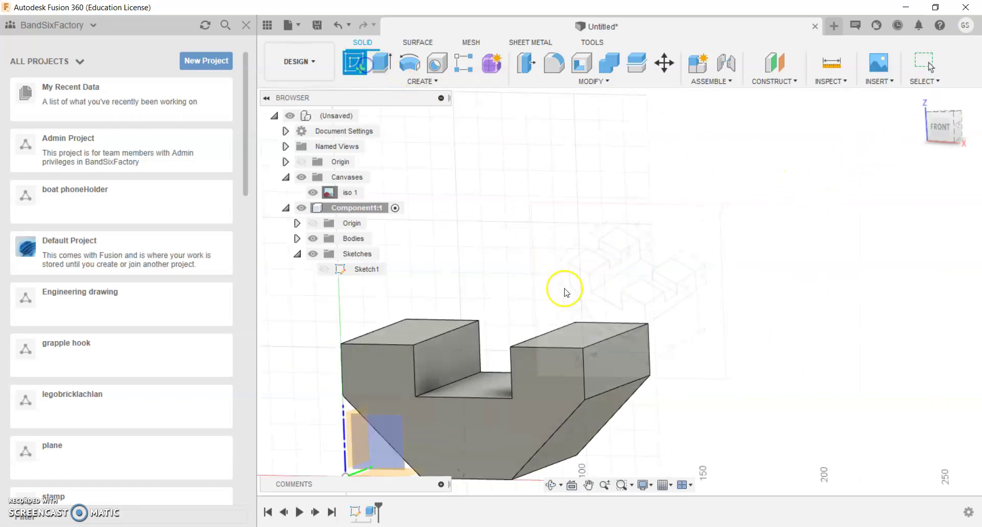
pyautogui.click(603, 360)
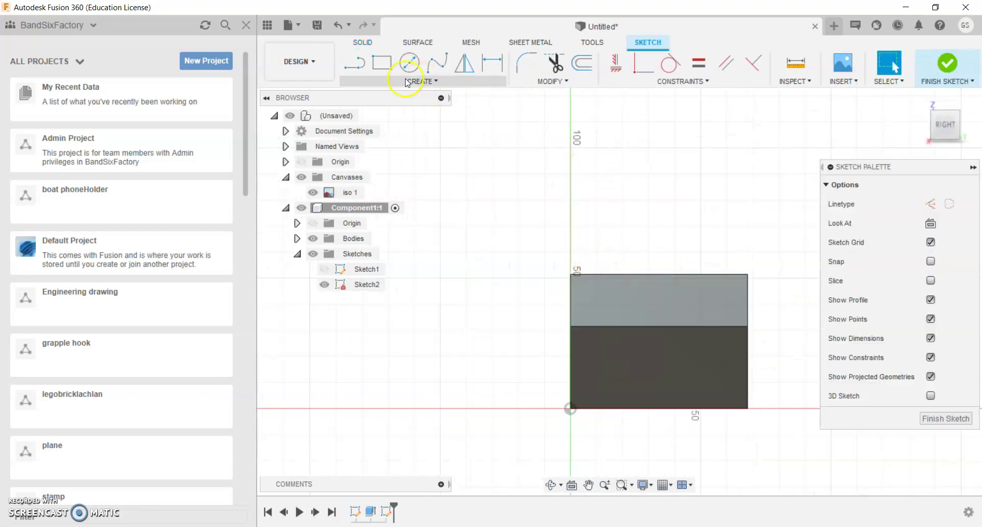
pyautogui.click(355, 64)
pyautogui.click(928, 205)
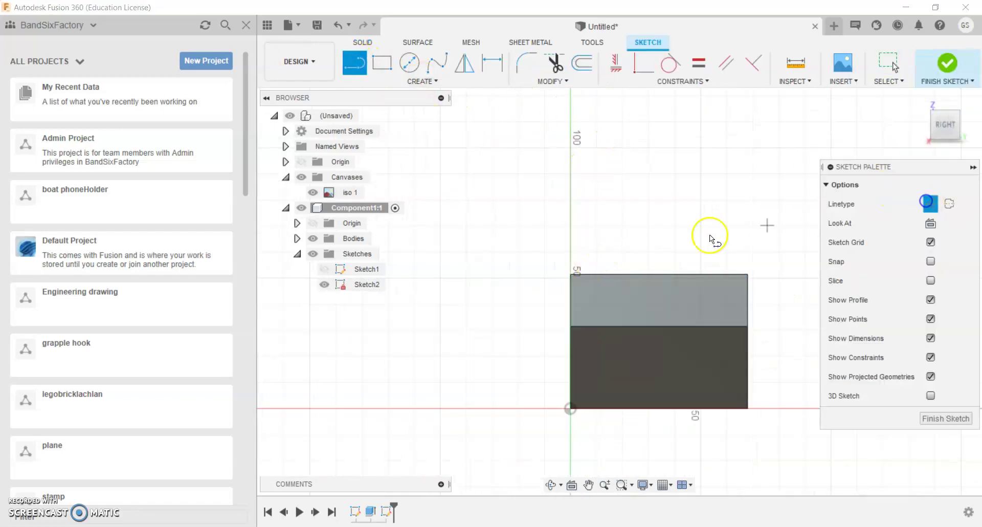
pyautogui.click(566, 274)
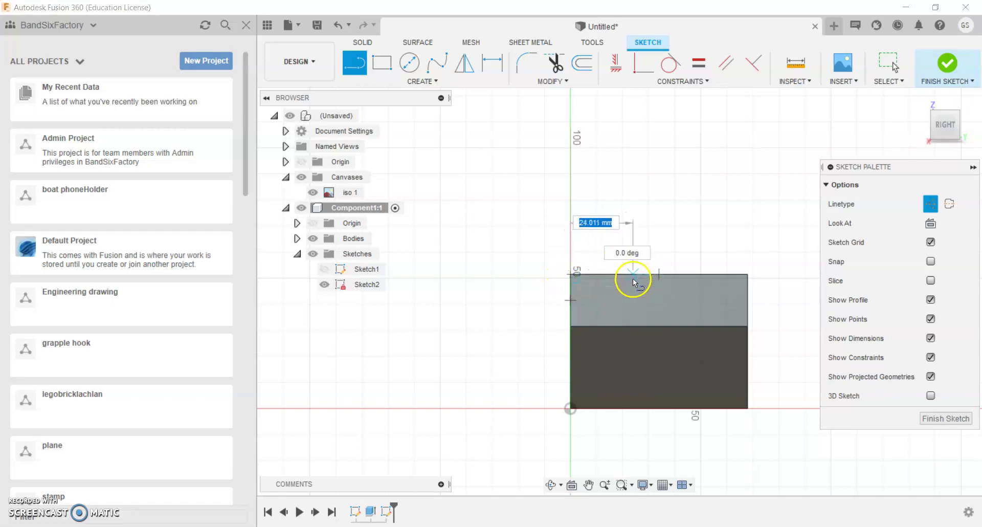
pyautogui.write('26')
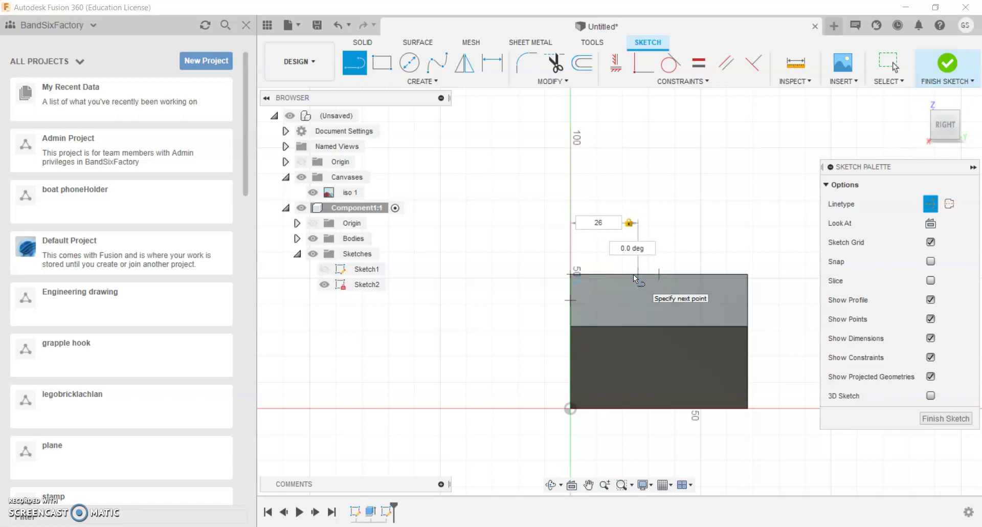
pyautogui.press('Return')
pyautogui.press('Escape')
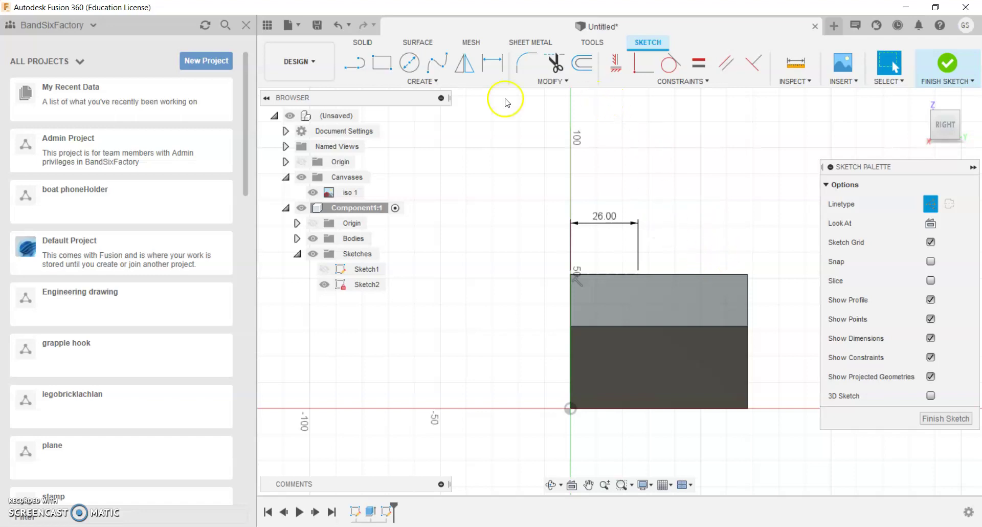
# Draw a second 26 mm line in from the top-right corner
pyautogui.click(354, 62)
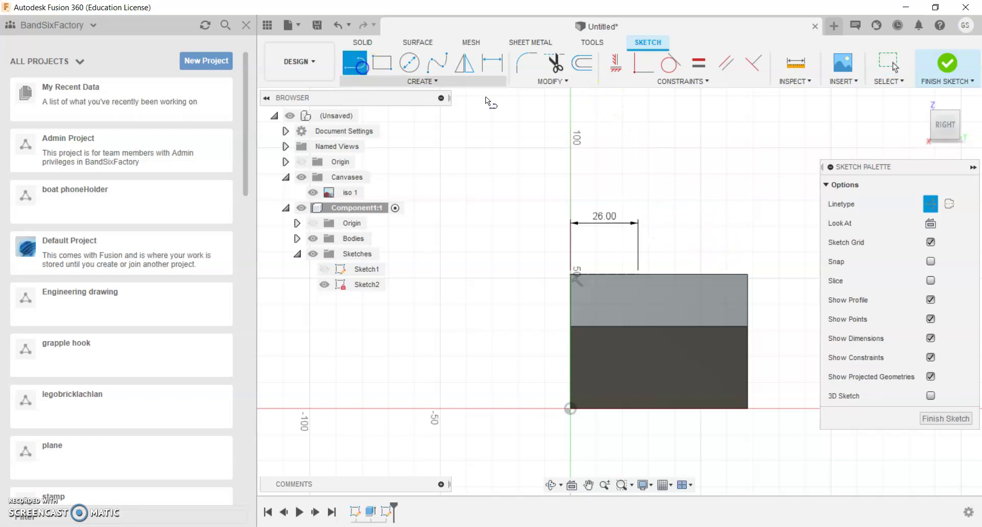
pyautogui.click(748, 275)
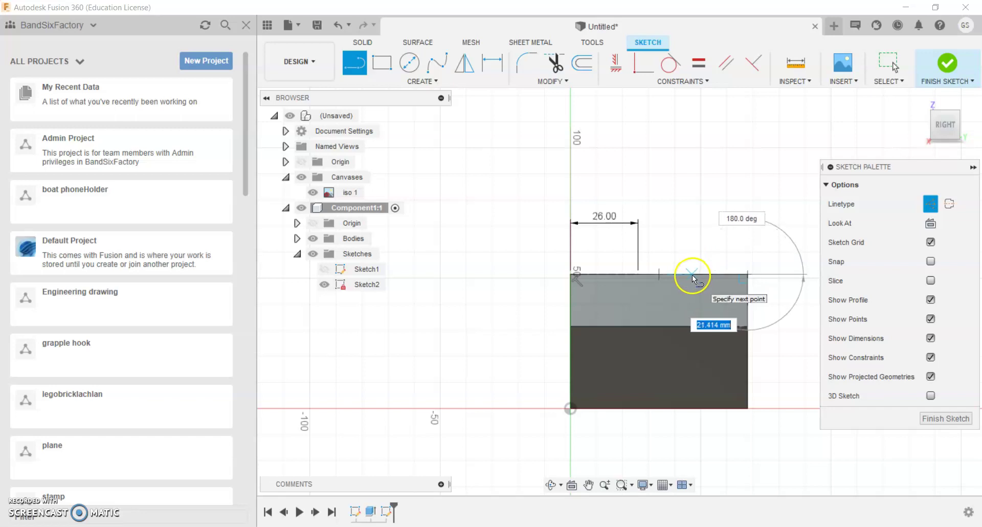
pyautogui.write('26')
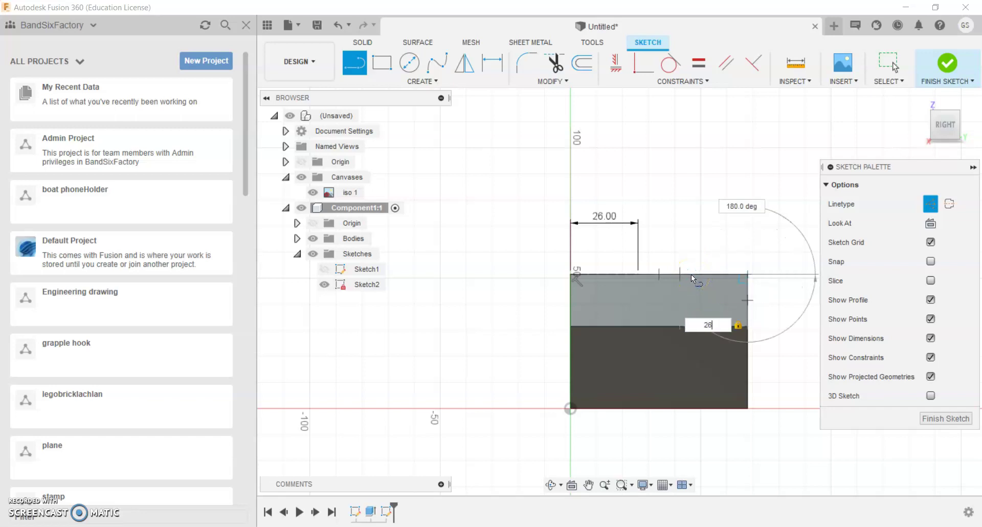
pyautogui.press('Return')
pyautogui.press('Escape')
pyautogui.click(689, 296)
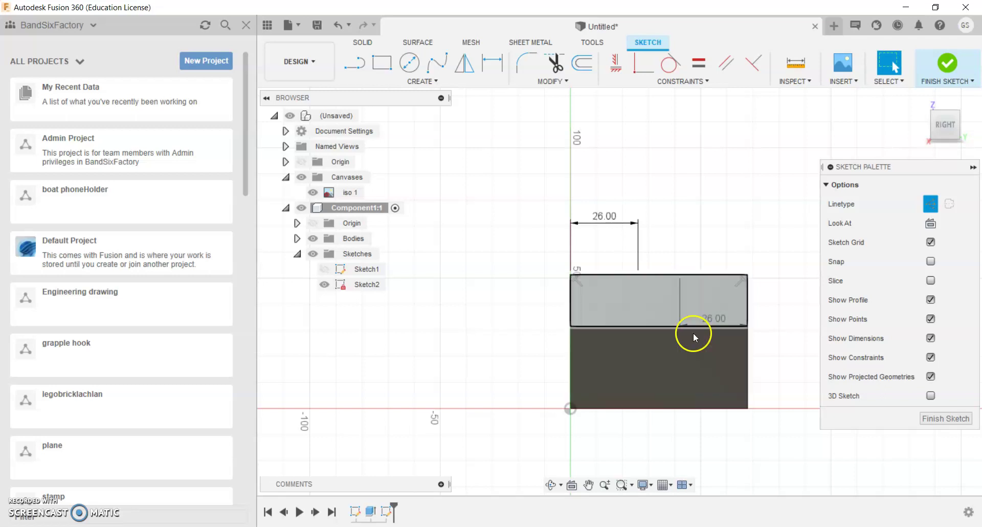
pyautogui.scroll(2, 696, 294)
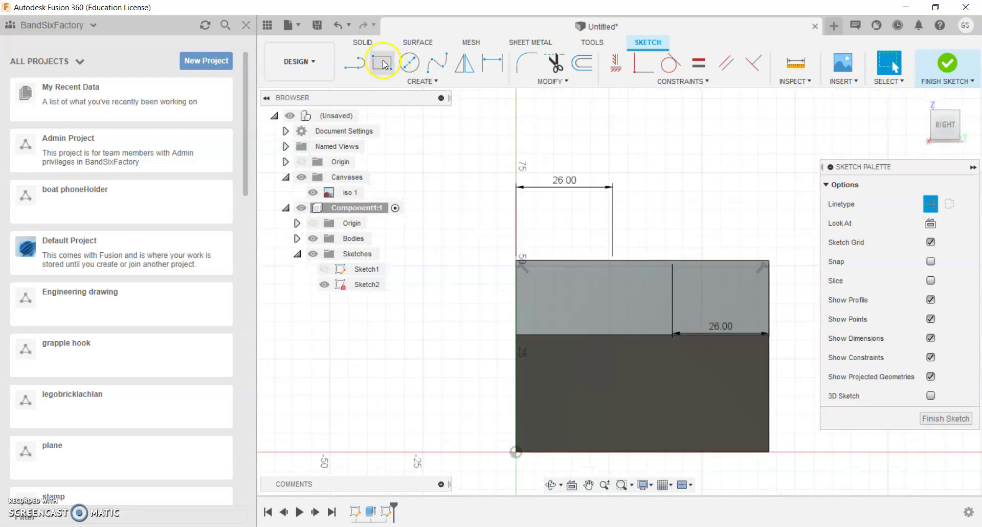
# Switch lines back to normal and draw a 10 mm vertical line down from the left 26 mm mark
pyautogui.click(352, 65)
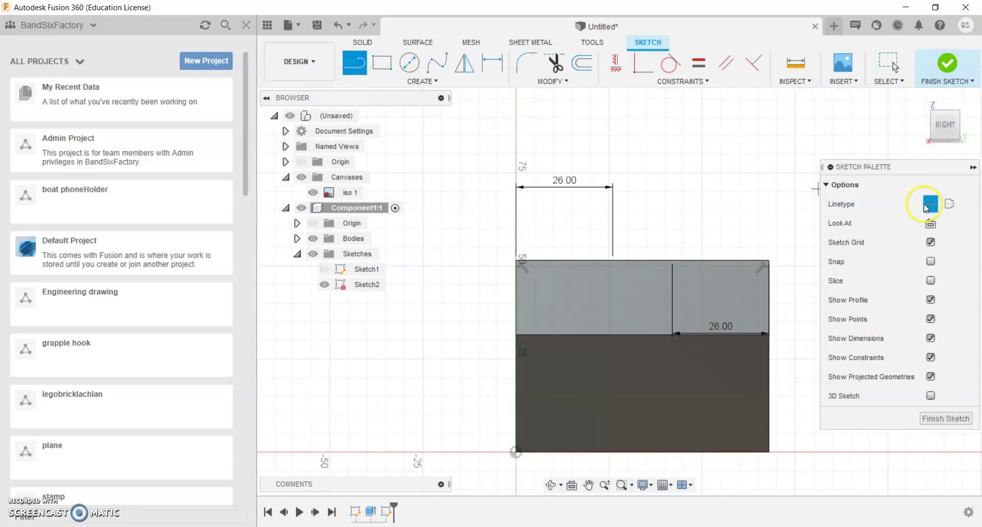
pyautogui.click(927, 207)
pyautogui.click(643, 266)
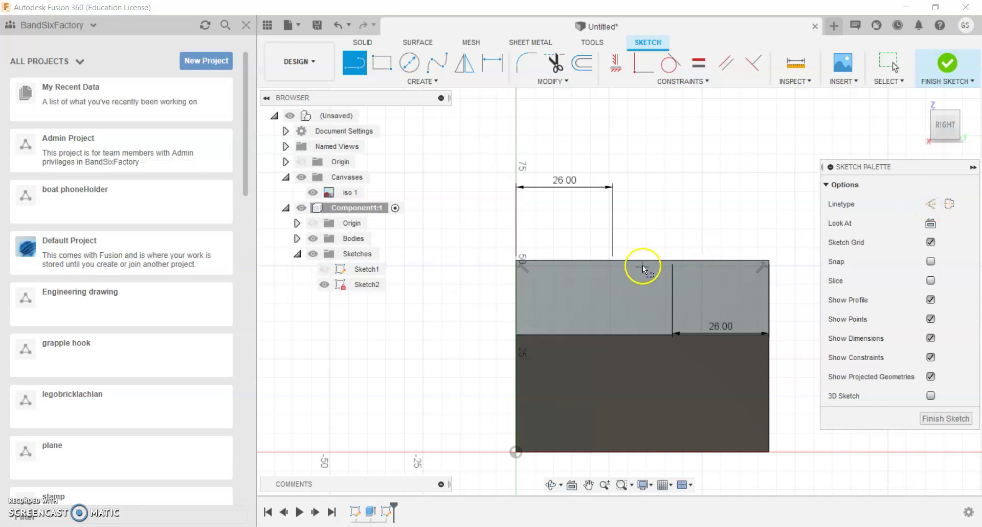
pyautogui.click(613, 261)
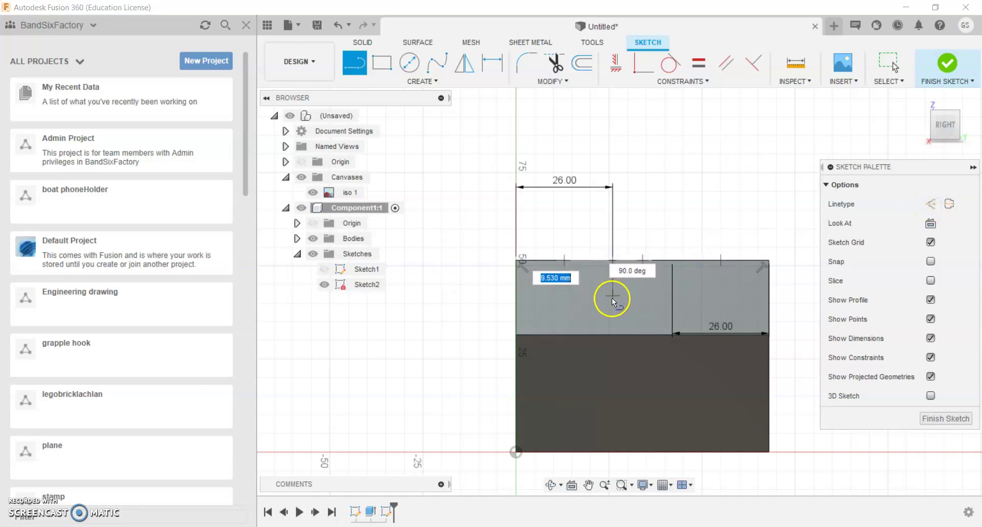
pyautogui.write('0')
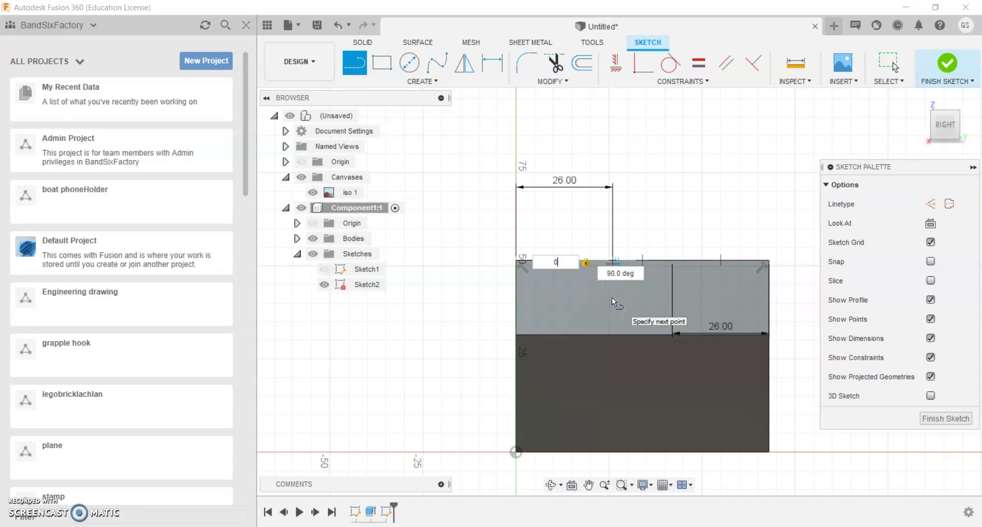
pyautogui.press('BackSpace')
pyautogui.write('1')
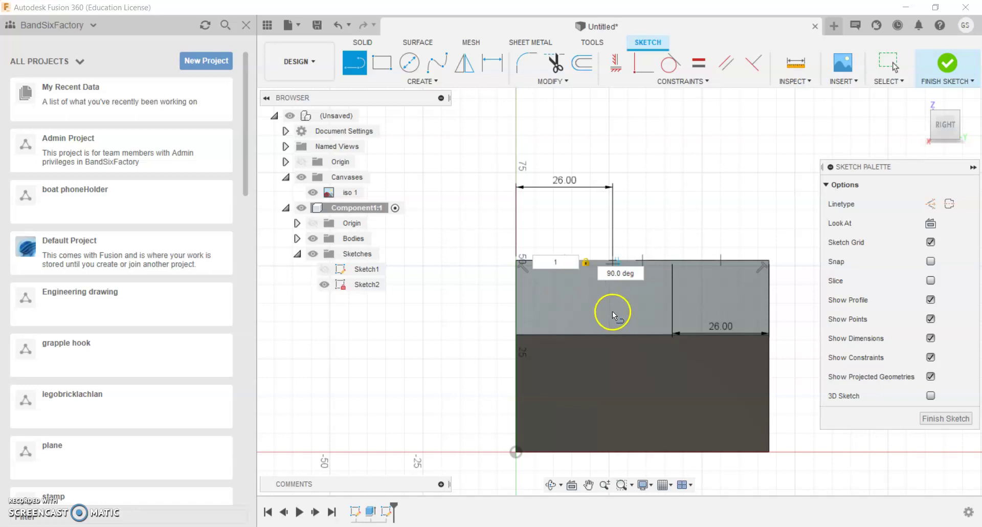
pyautogui.write('0')
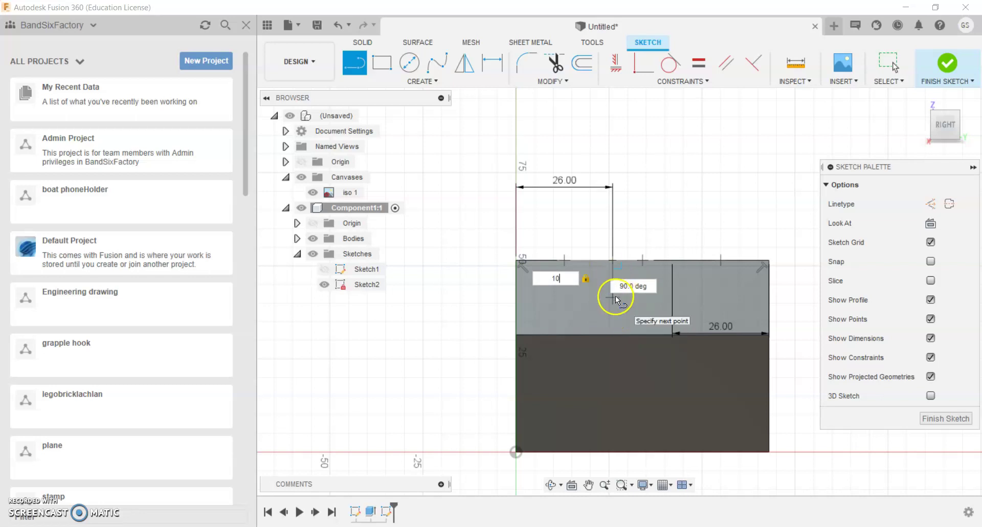
pyautogui.press('Return')
pyautogui.press('Escape')
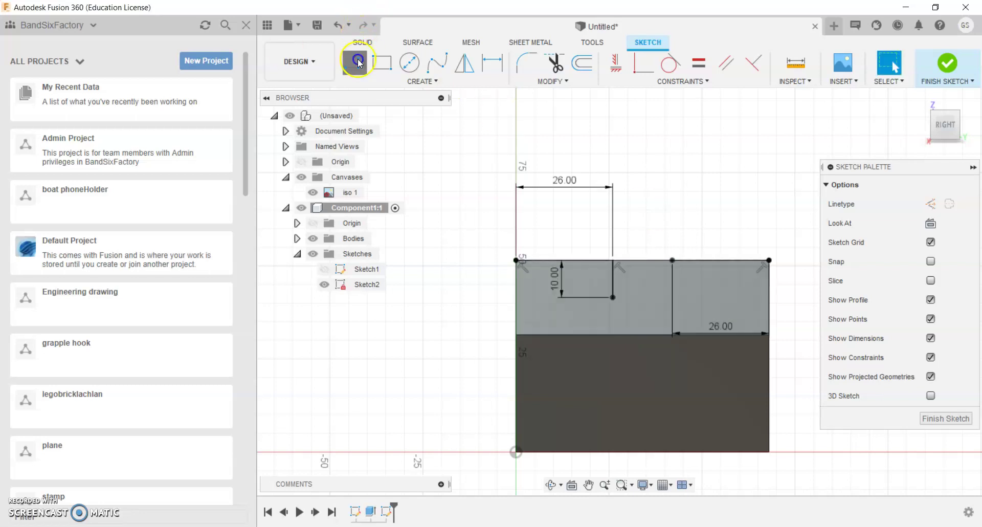
# Draw the notch's 10 mm right side, bottom and top edges to close the rectangle, then finish the sketch
pyautogui.click(354, 62)
pyautogui.click(613, 296)
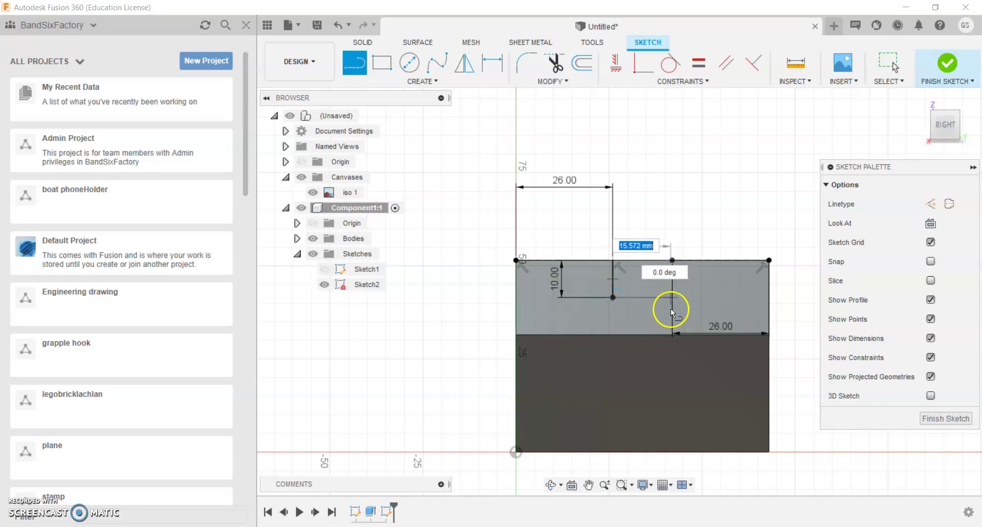
pyautogui.press('Escape')
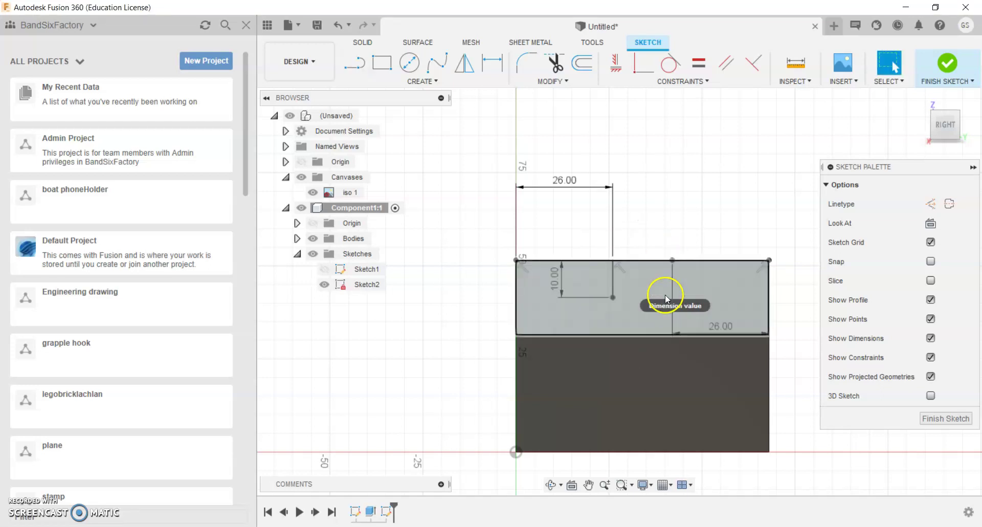
pyautogui.click(354, 63)
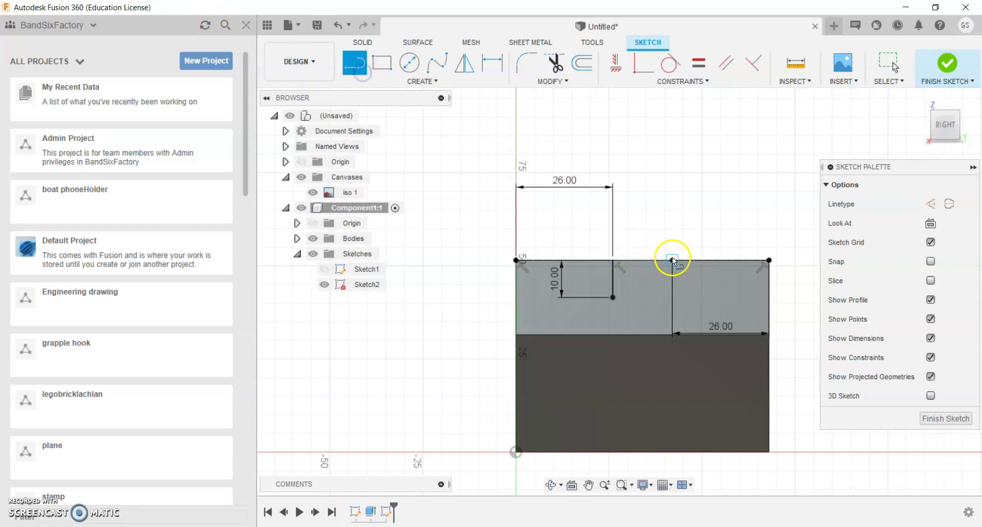
pyautogui.click(672, 260)
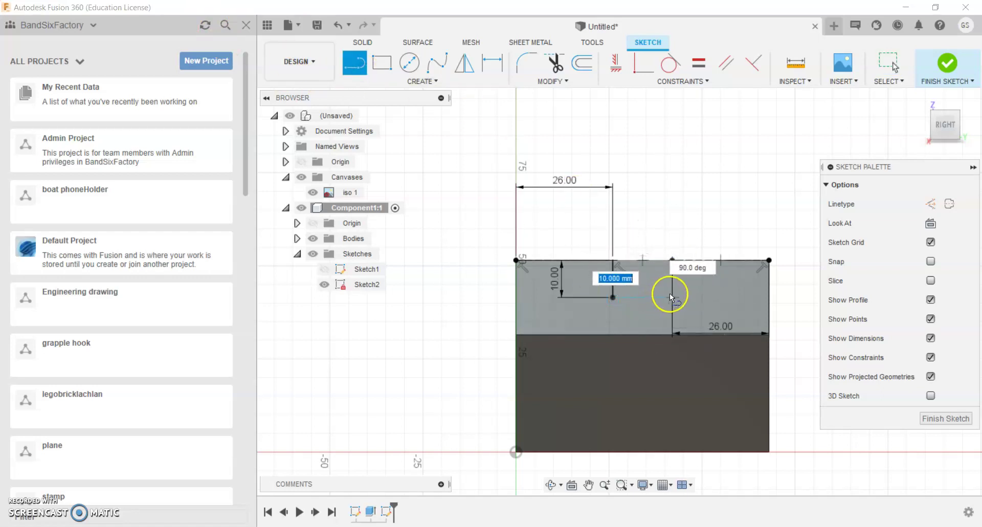
pyautogui.click(670, 293)
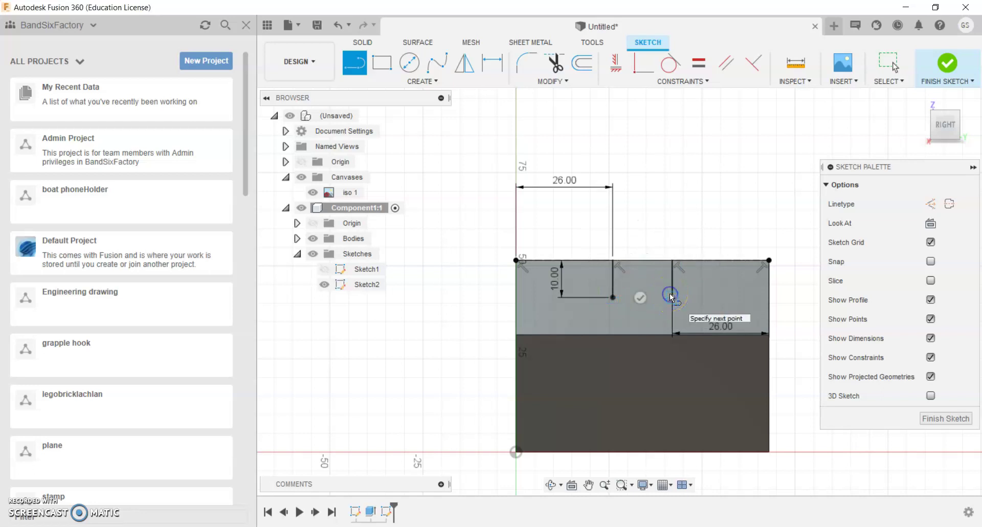
pyautogui.doubleClick(613, 295)
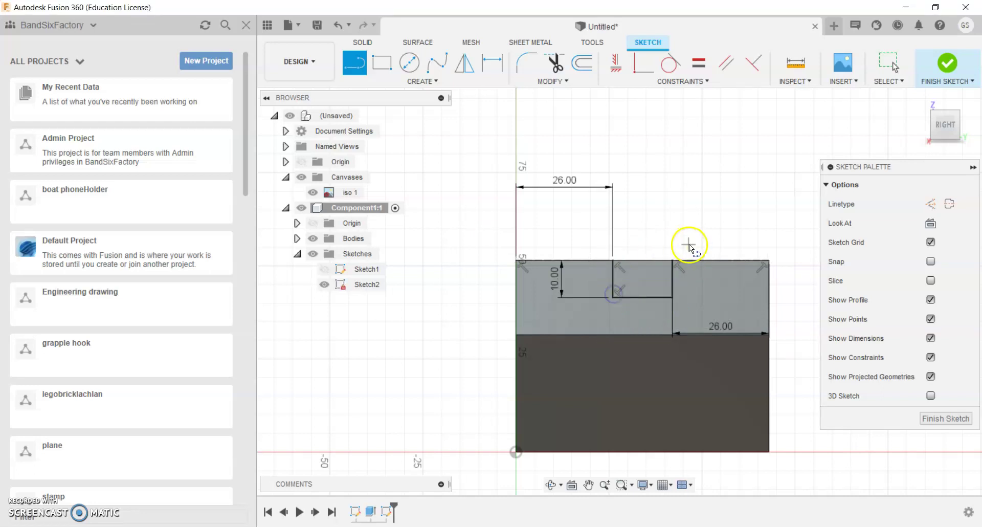
pyautogui.click(672, 260)
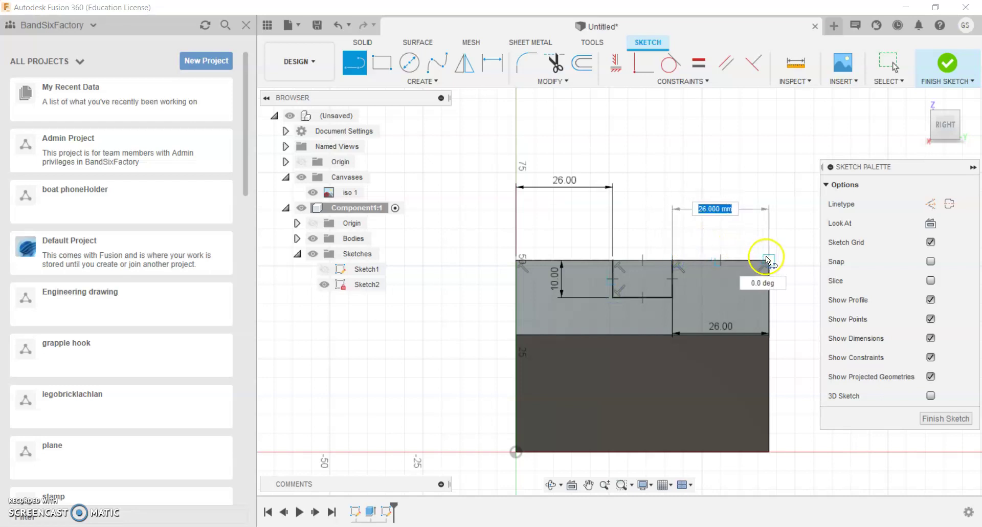
pyautogui.click(614, 260)
pyautogui.click(946, 64)
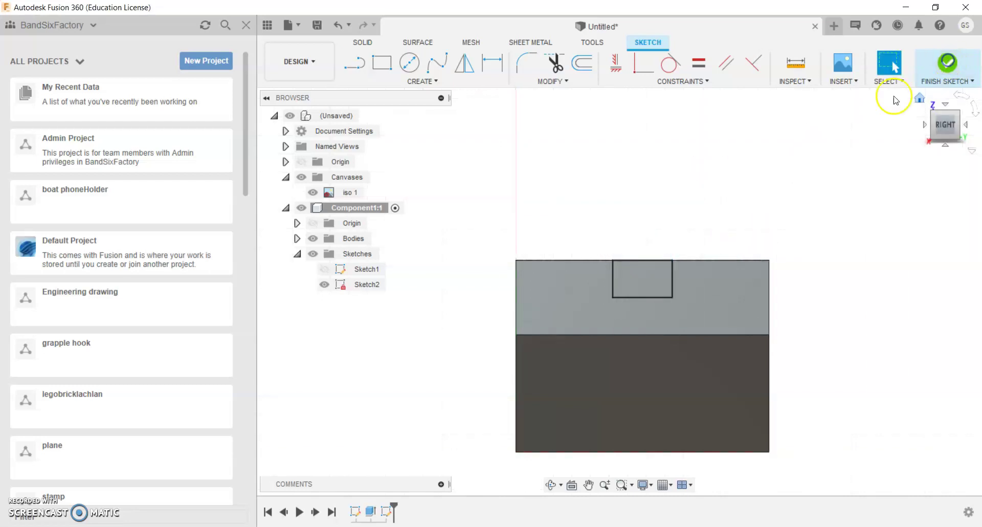
# Cut-extrude the small rectangle with extent All to slot it through the whole block
pyautogui.click(941, 117)
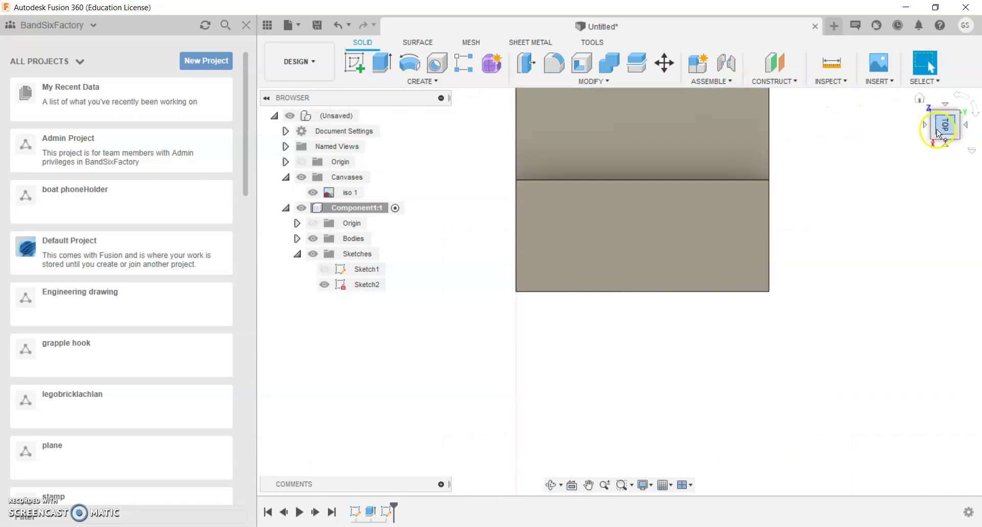
pyautogui.click(945, 144)
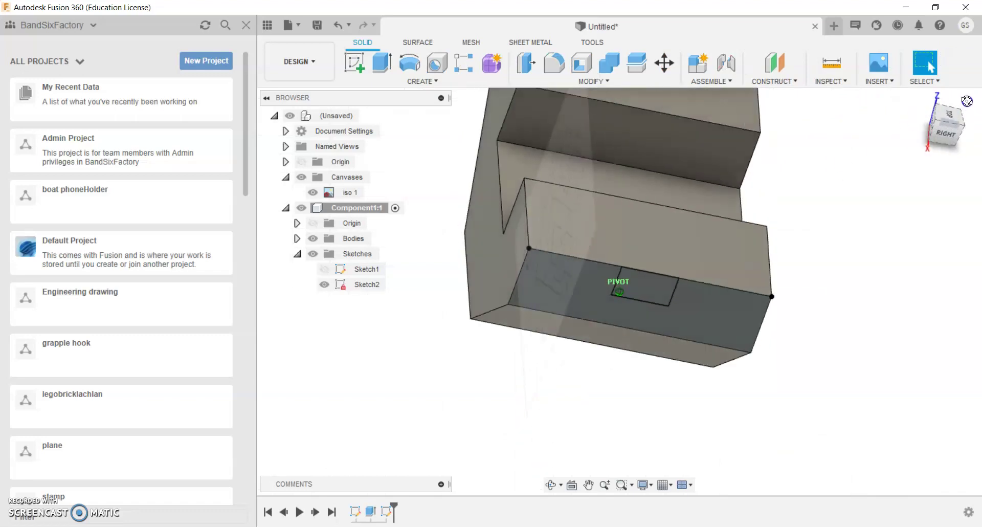
pyautogui.click(382, 63)
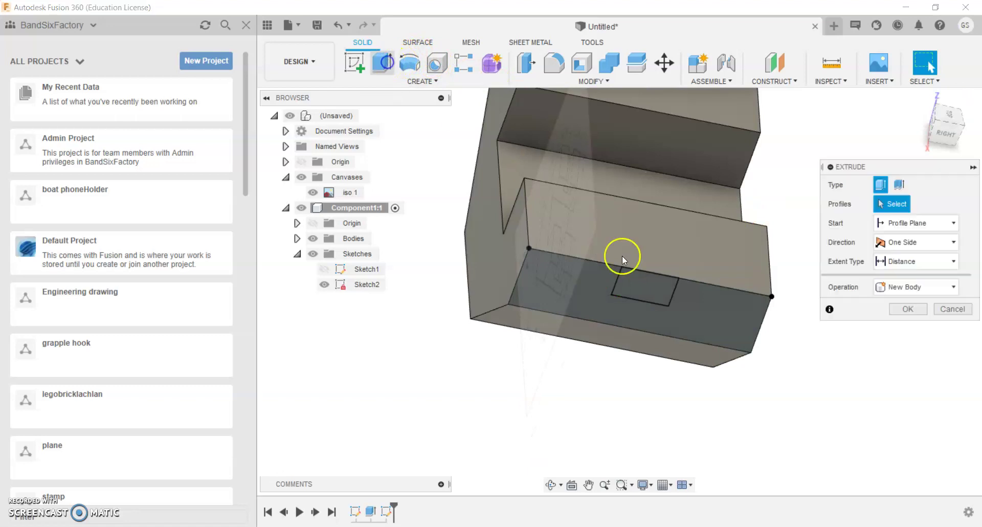
pyautogui.click(647, 281)
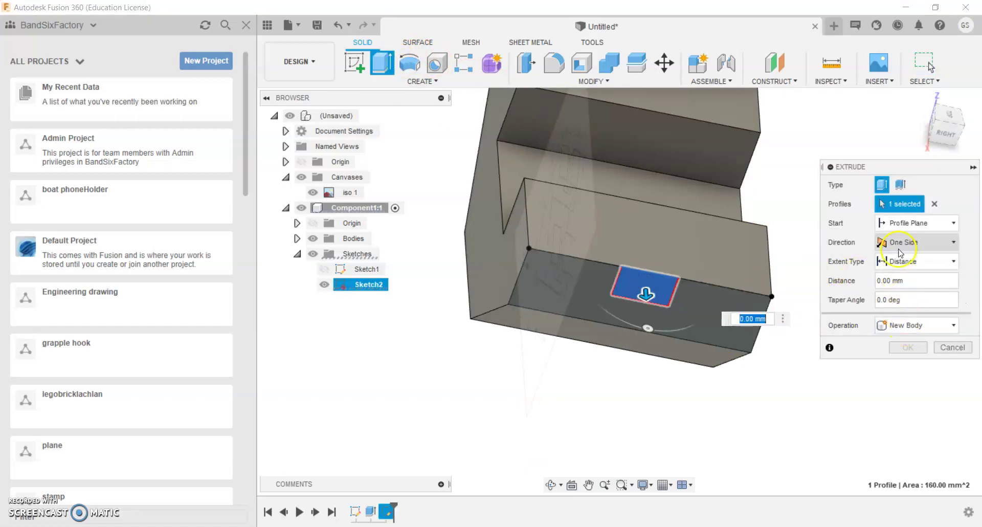
pyautogui.click(901, 261)
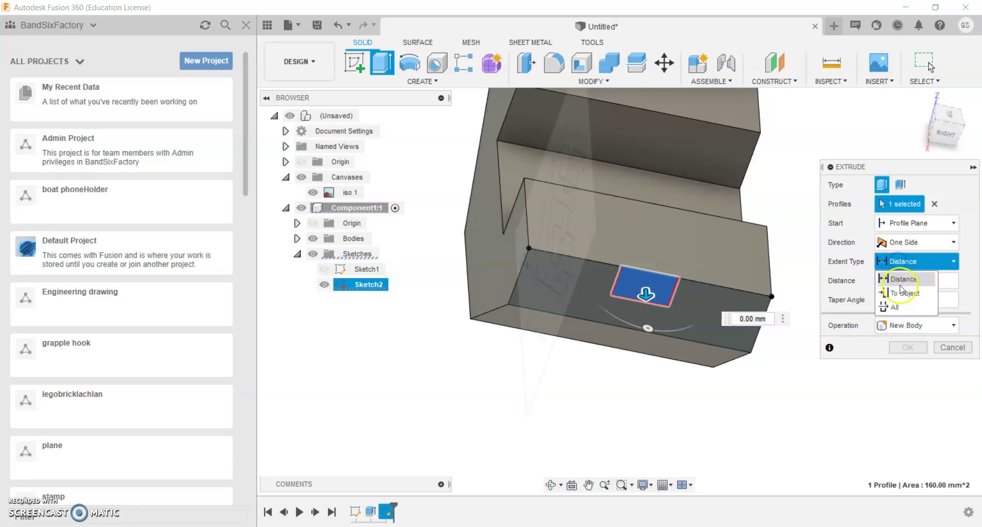
pyautogui.click(901, 303)
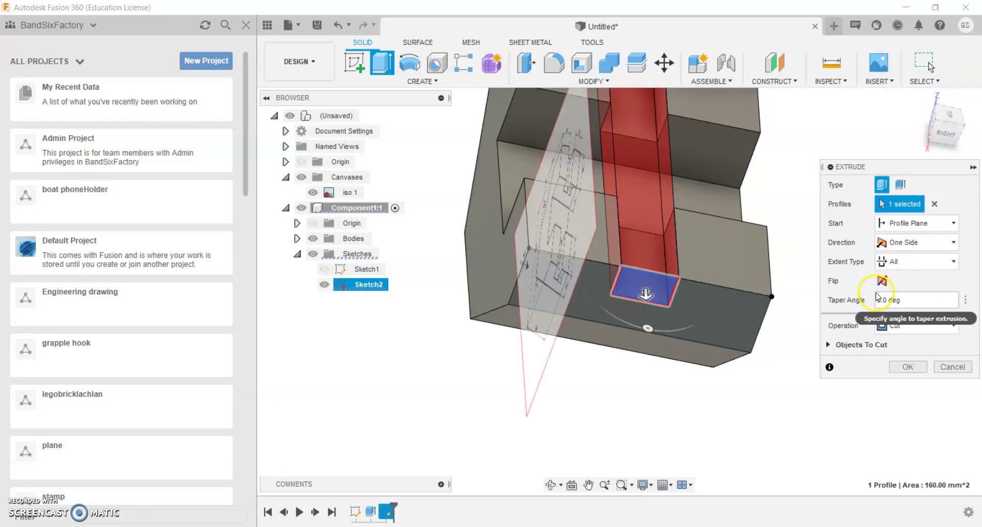
pyautogui.click(910, 367)
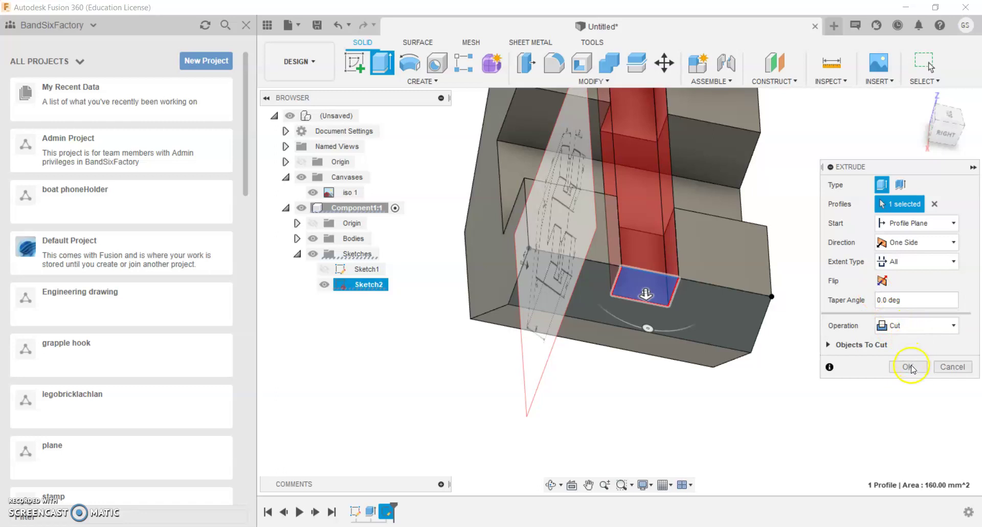
pyautogui.click(947, 127)
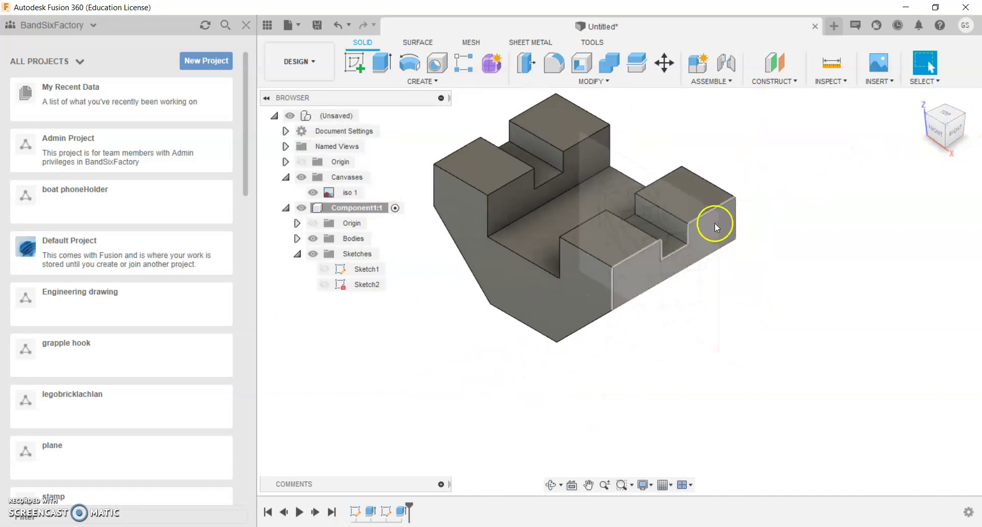
# Delete the iso 1 canvas from the Browser, then return to the home isometric view
pyautogui.click(351, 193)
pyautogui.rightClick(351, 195)
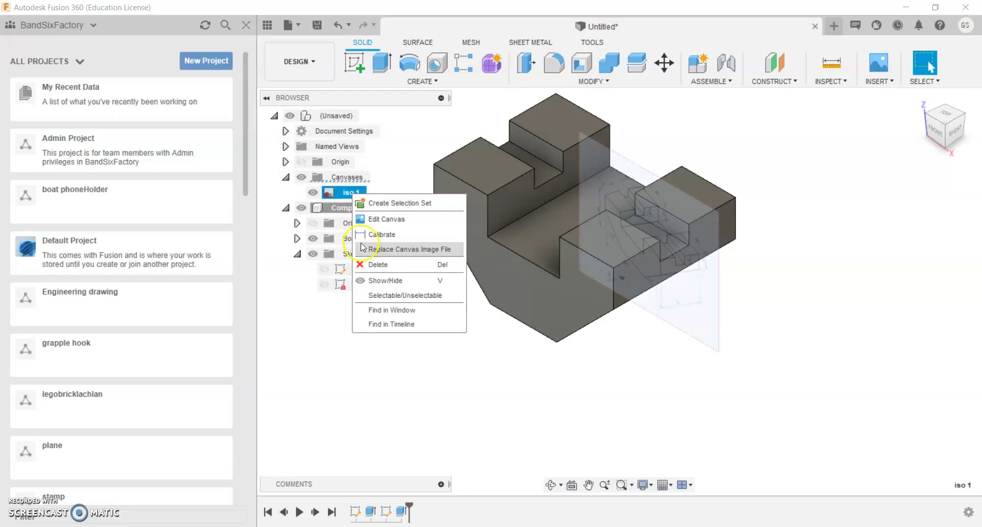
pyautogui.click(373, 264)
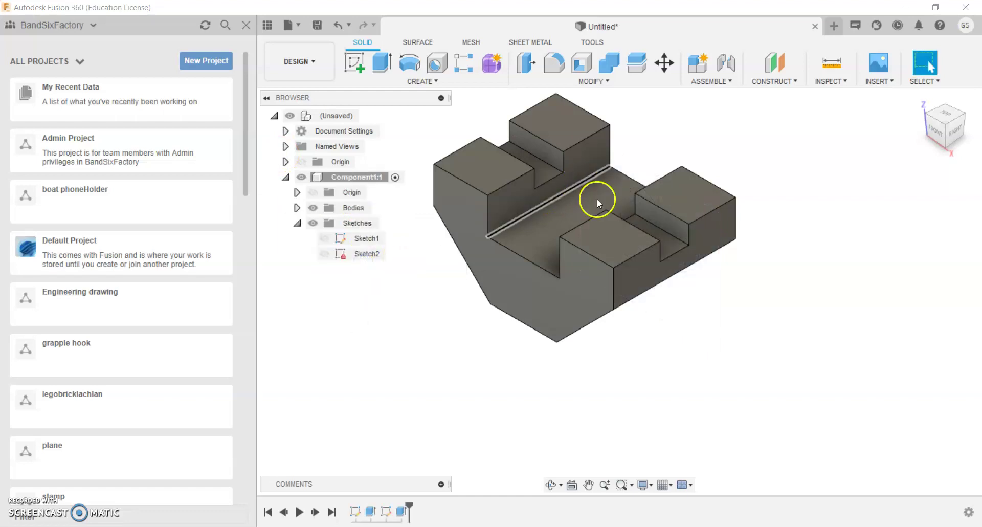
pyautogui.moveTo(942, 137); pyautogui.dragTo(955, 121)
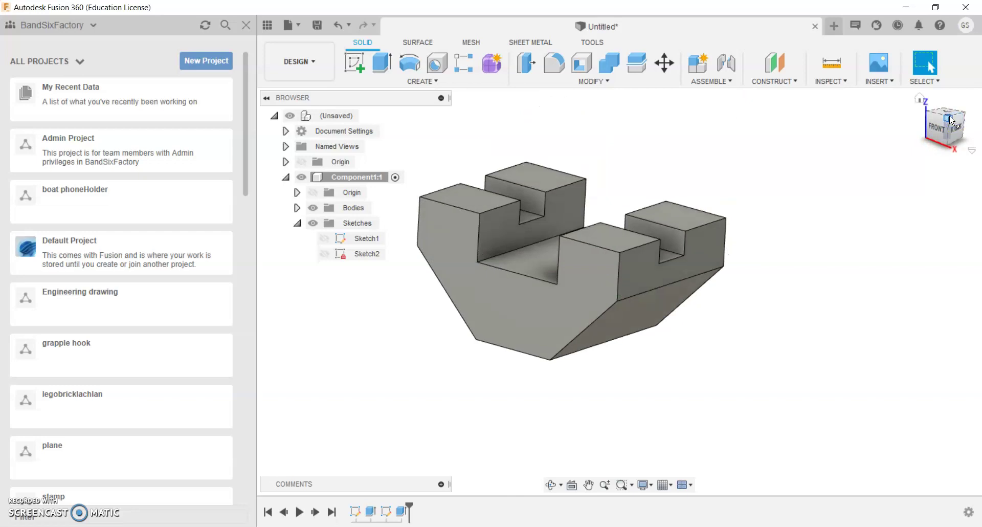
pyautogui.click(950, 121)
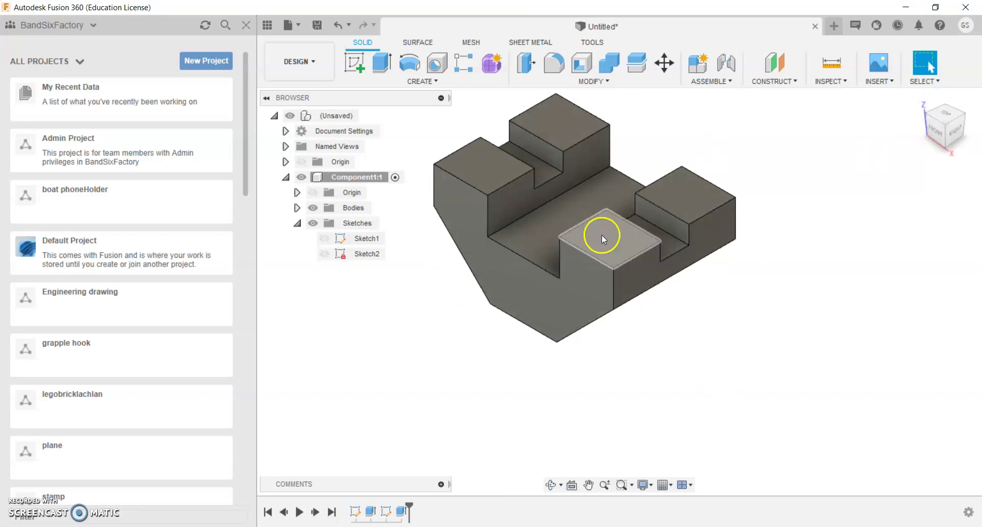